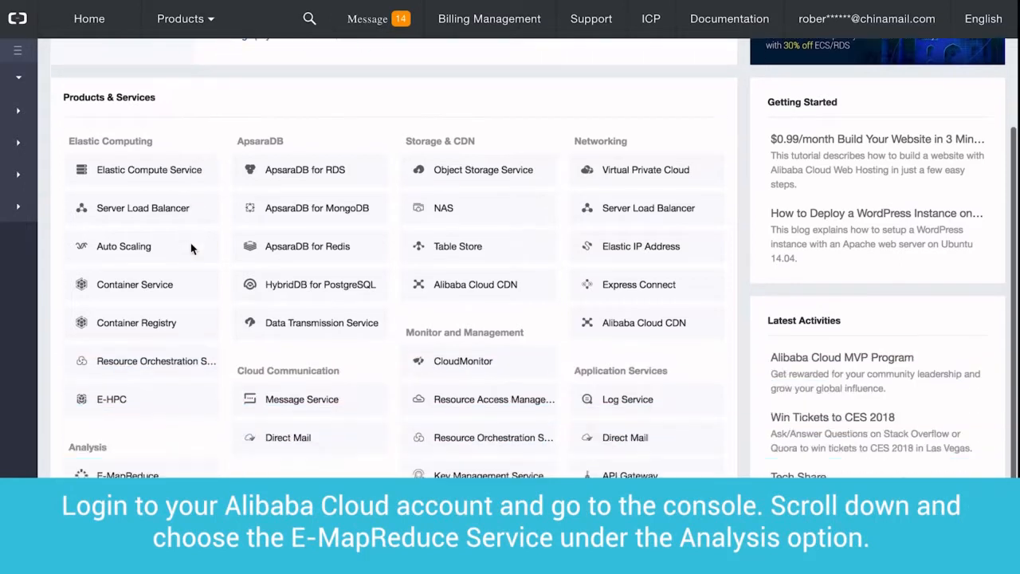
Open the E-MapReduce service from the console and authorize AliyunEMRDefaultRole to access the cloud resources
{"action": "scroll", "coordinate": [222, 332], "scroll_direction": "down", "scroll_amount": 1}
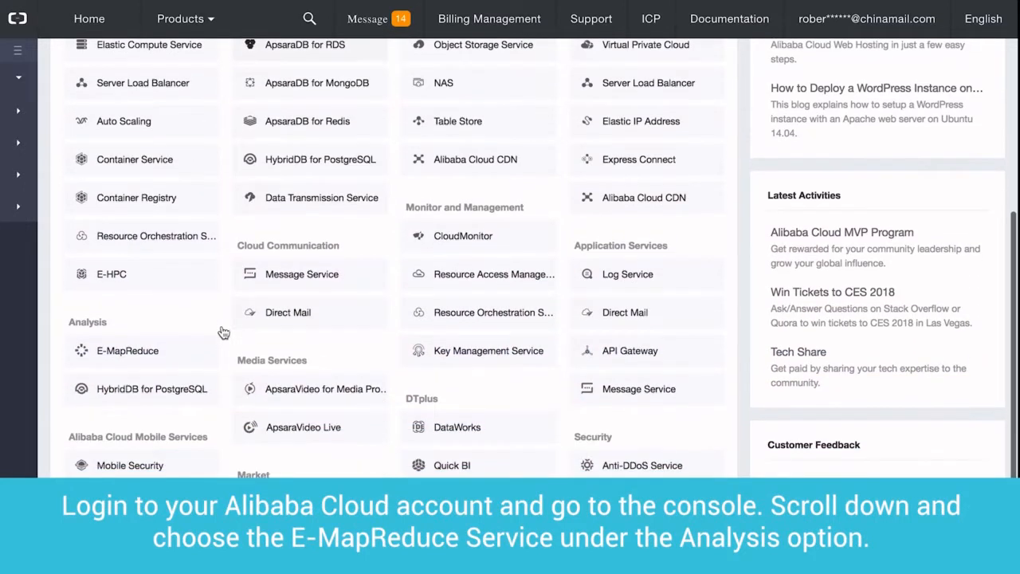
{"action": "left_click", "coordinate": [127, 351]}
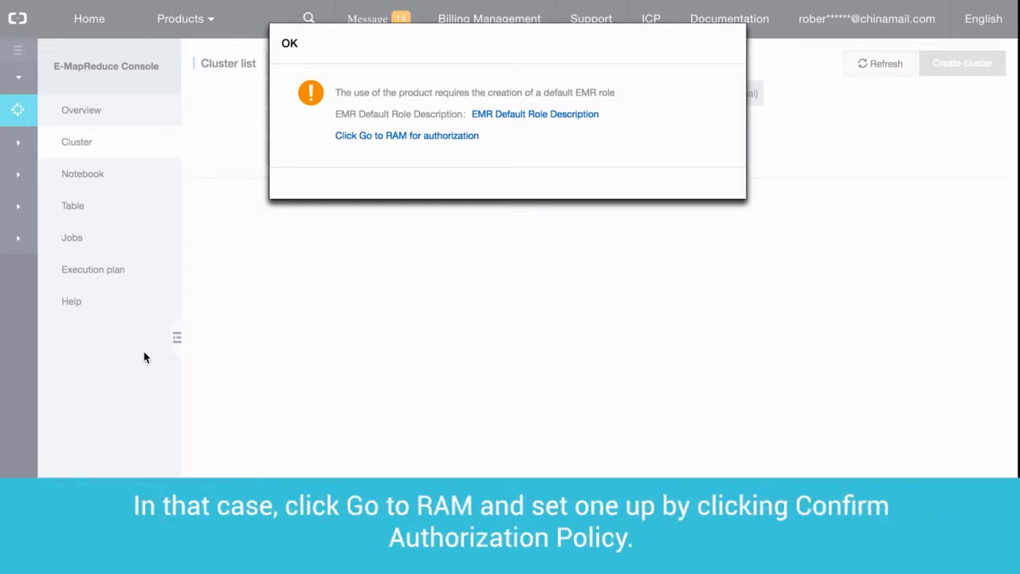
{"action": "left_click", "coordinate": [396, 136]}
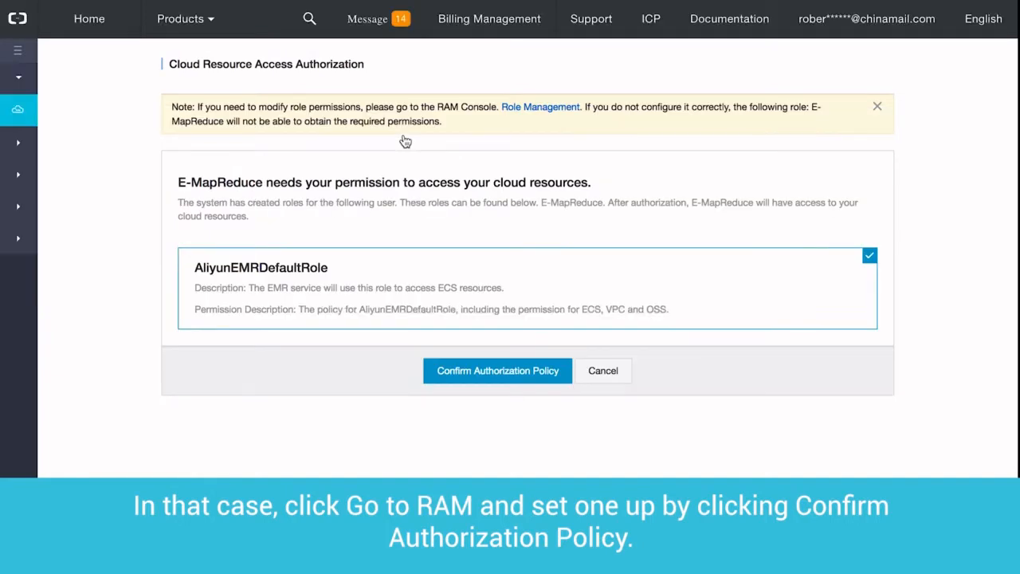
{"action": "left_click", "coordinate": [484, 371]}
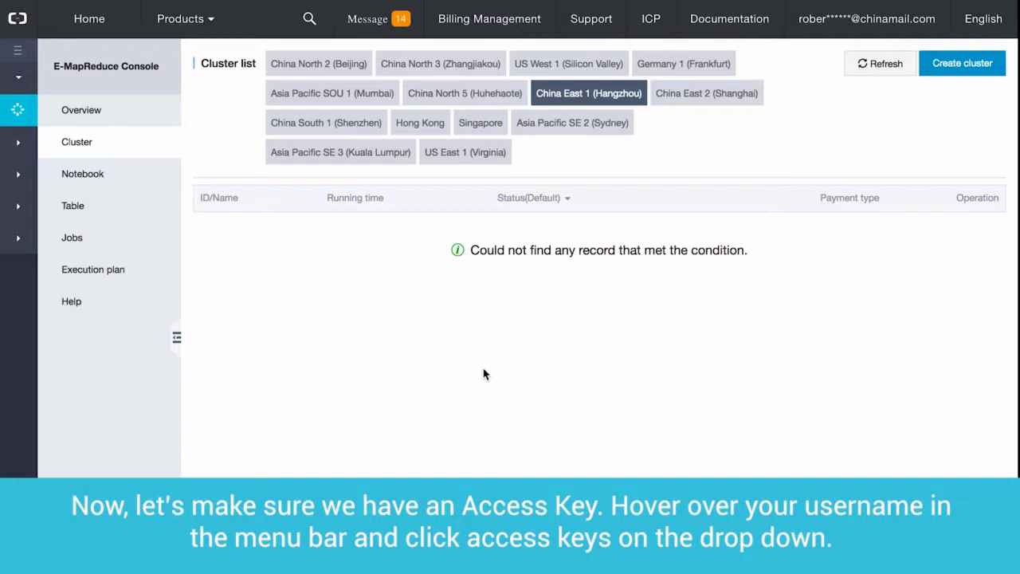
Open access key management for the main account, continuing past the security tips, and create an access key
{"action": "mouse_move", "coordinate": [858, 35]}
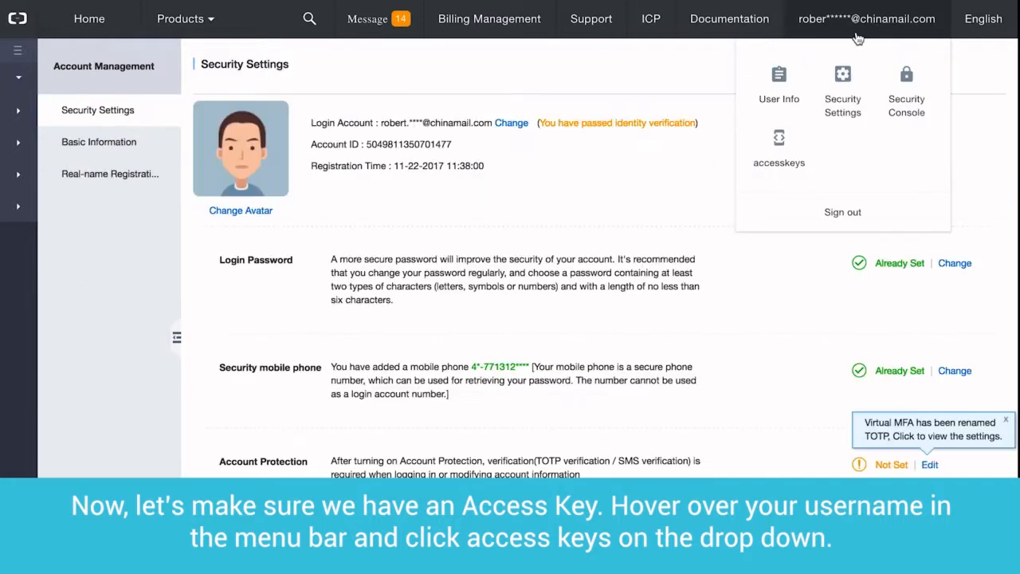
{"action": "left_click", "coordinate": [784, 148]}
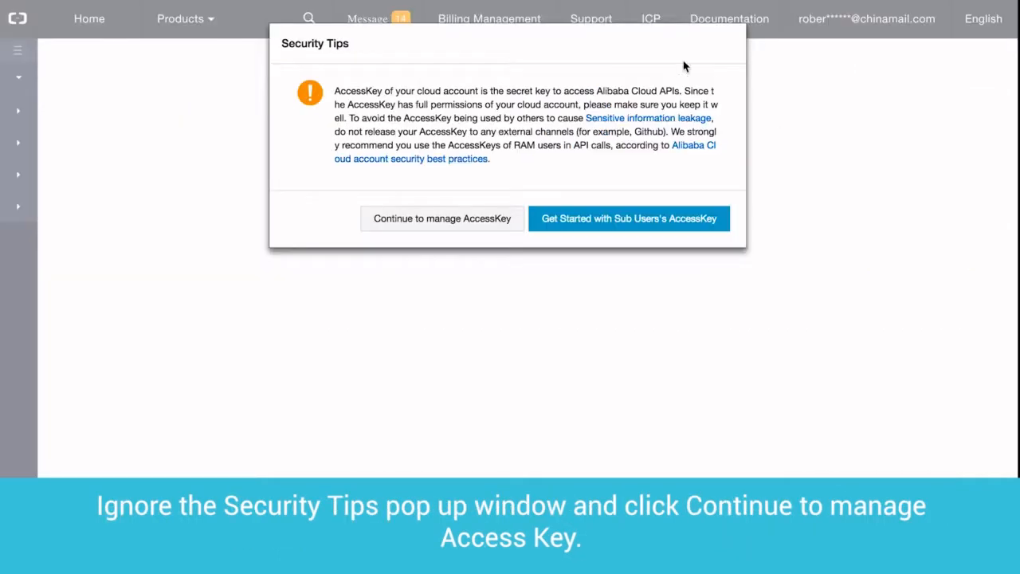
{"action": "left_click", "coordinate": [413, 220]}
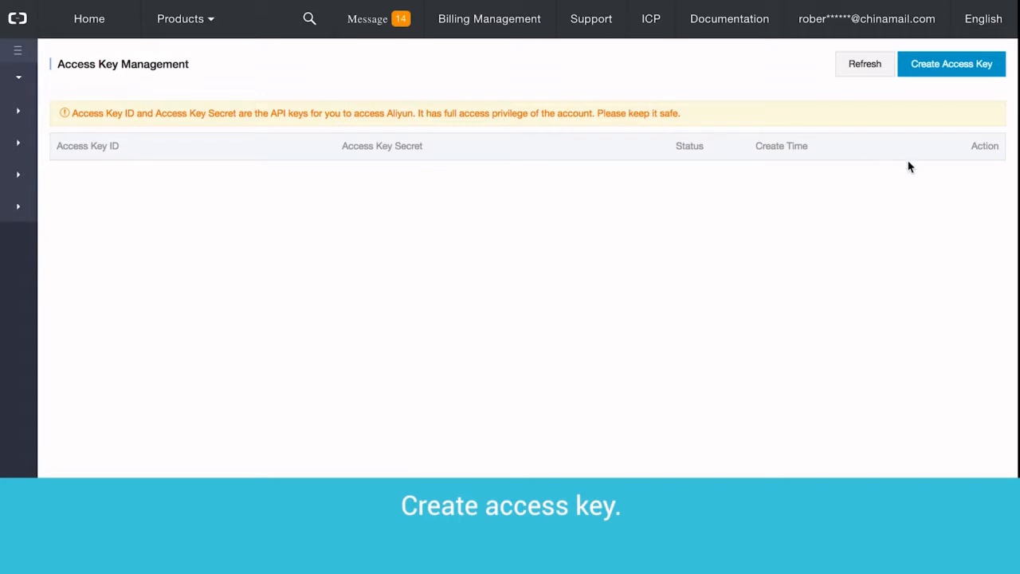
{"action": "left_click", "coordinate": [953, 63]}
Order Object Storage Service (OSS) from its product page, agreeing to the service terms and enabling the service
{"action": "left_click", "coordinate": [615, 158]}
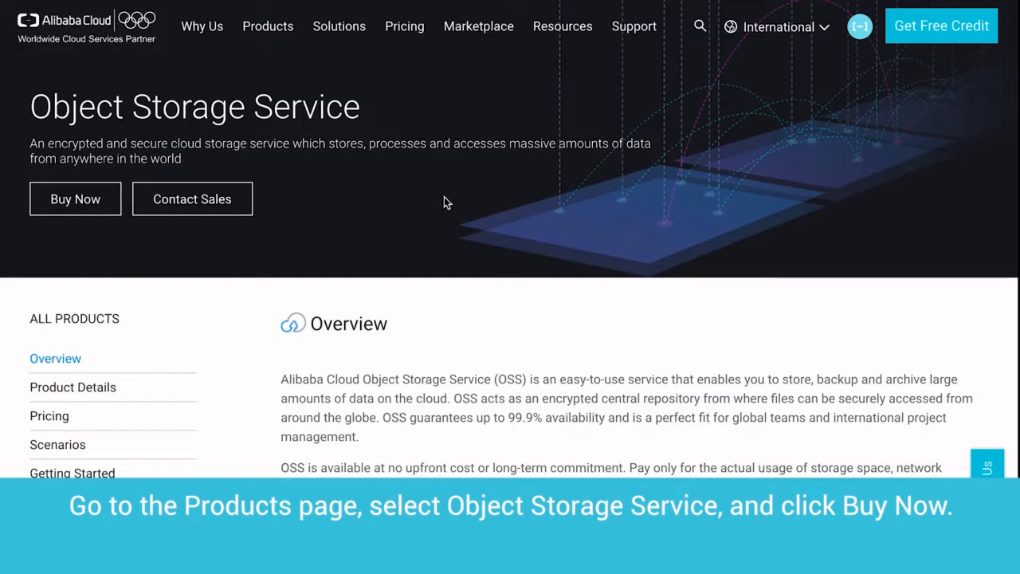
{"action": "left_click", "coordinate": [73, 208]}
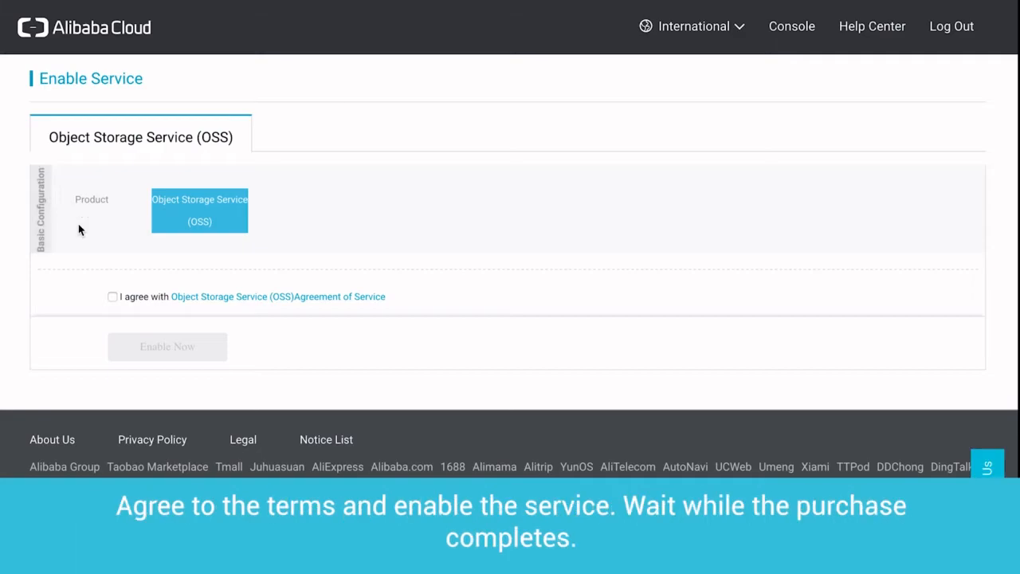
{"action": "left_click", "coordinate": [112, 296]}
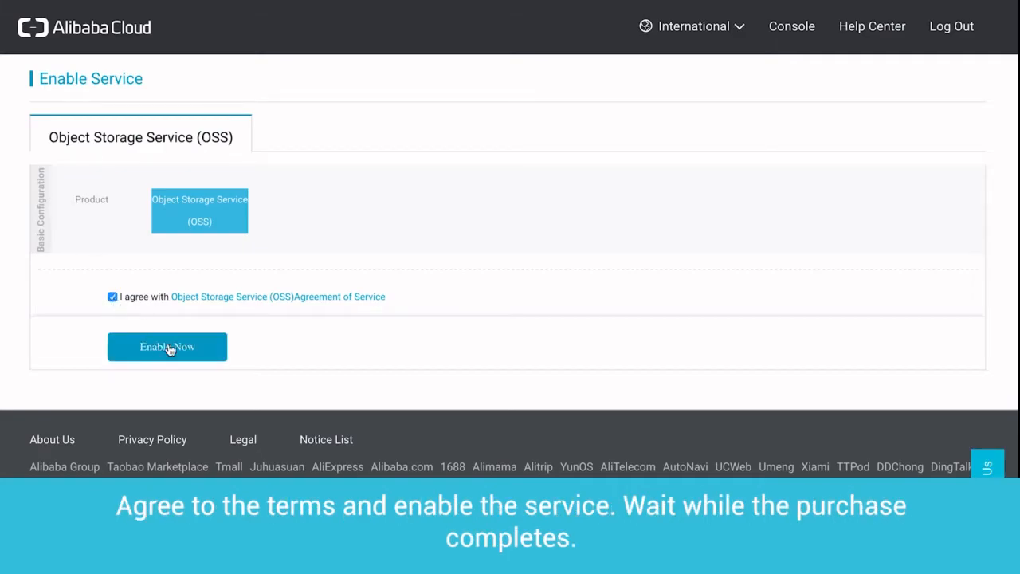
{"action": "left_click", "coordinate": [168, 347]}
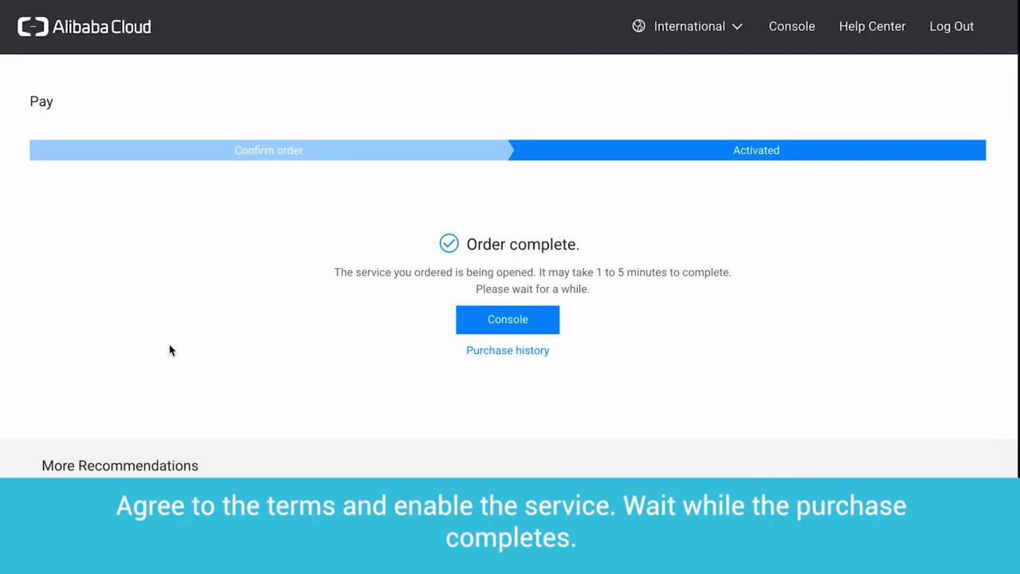
Create an Object Storage bucket named honeyproject1 in the EU Central 1 (Frankfurt) region
{"action": "left_click", "coordinate": [518, 324]}
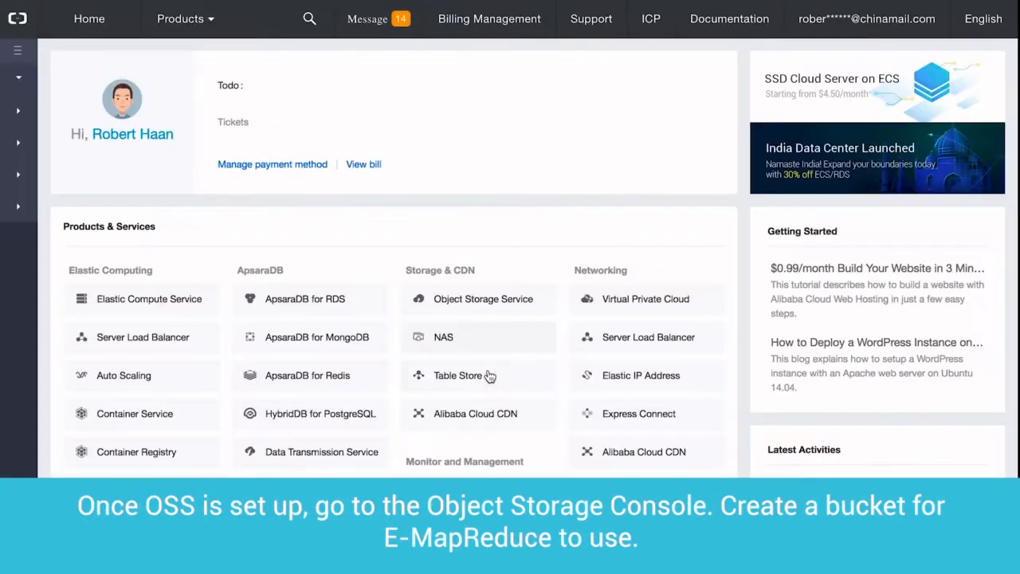
{"action": "scroll", "coordinate": [489, 376], "scroll_direction": "down", "scroll_amount": 1}
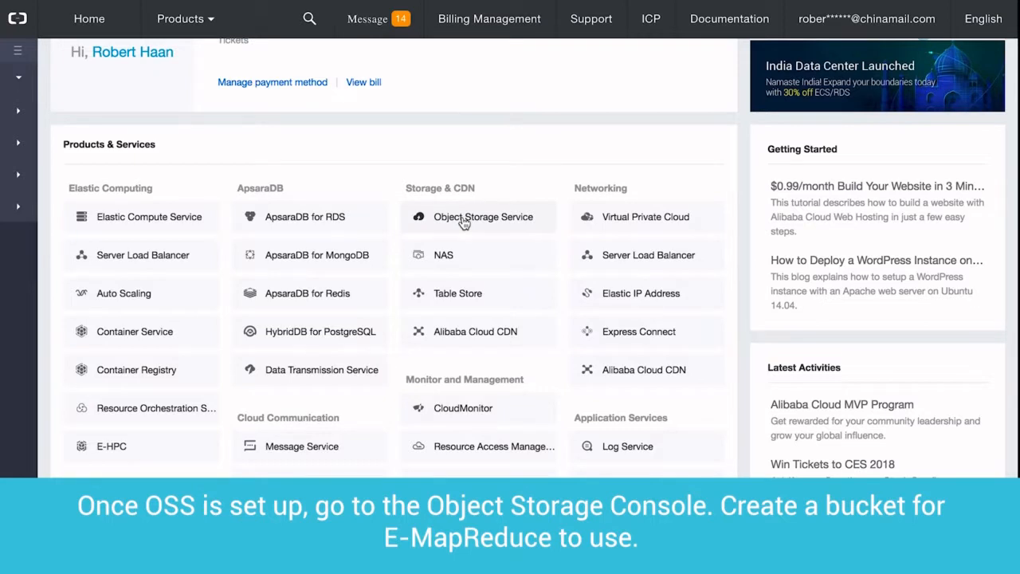
{"action": "left_click", "coordinate": [465, 223]}
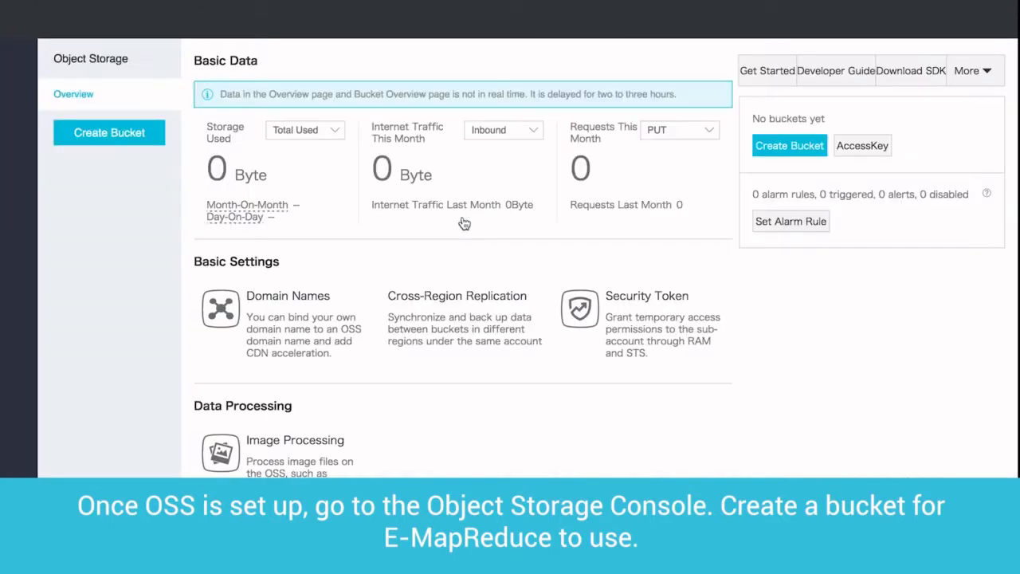
{"action": "left_click", "coordinate": [116, 134]}
{"action": "left_click", "coordinate": [722, 102]}
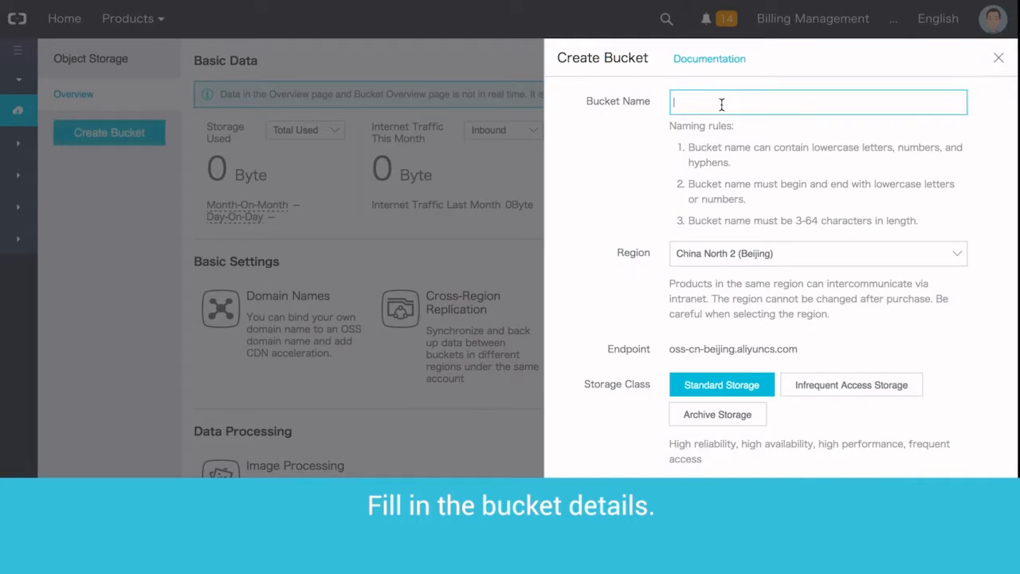
{"action": "type", "text": "honeyproject1"}
{"action": "left_click", "coordinate": [818, 254]}
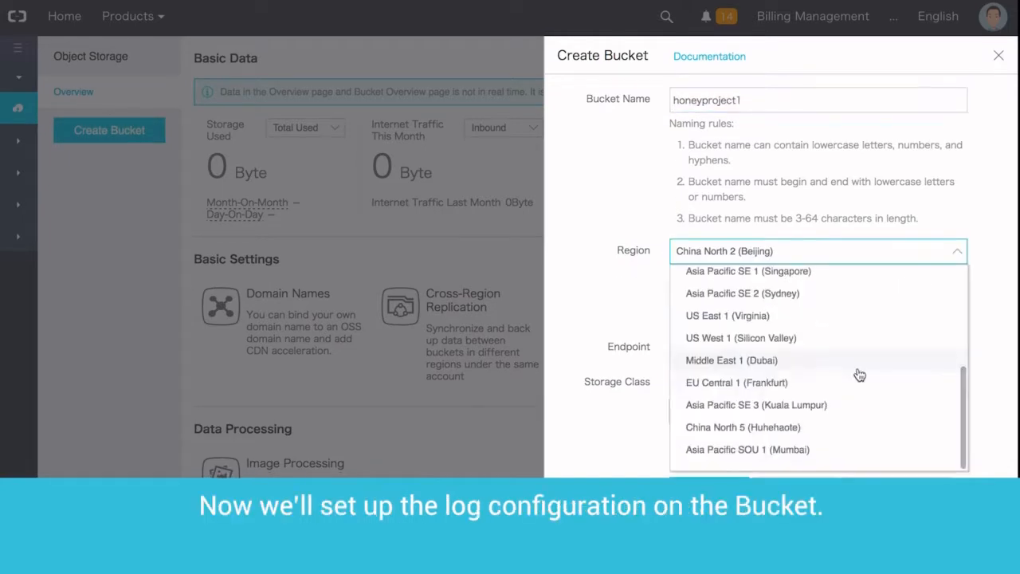
{"action": "left_click", "coordinate": [766, 386]}
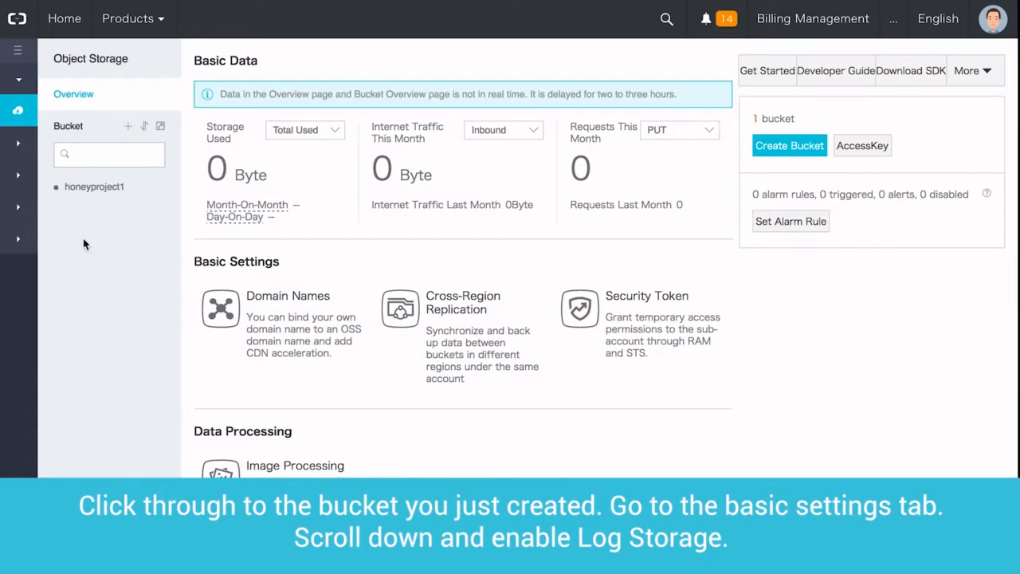
Enable log storage in the basic settings of the honeyproject1 bucket, storing logs in honeyproject1 with the prefix oss-accesslog/
{"action": "left_click", "coordinate": [100, 193]}
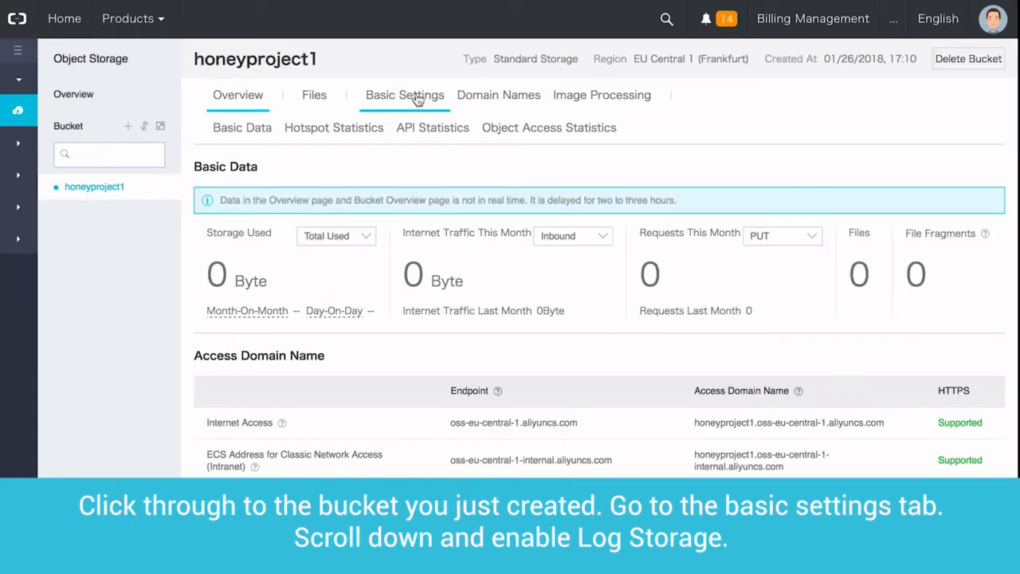
{"action": "left_click", "coordinate": [417, 97]}
{"action": "scroll", "coordinate": [524, 314], "scroll_direction": "down", "scroll_amount": 4}
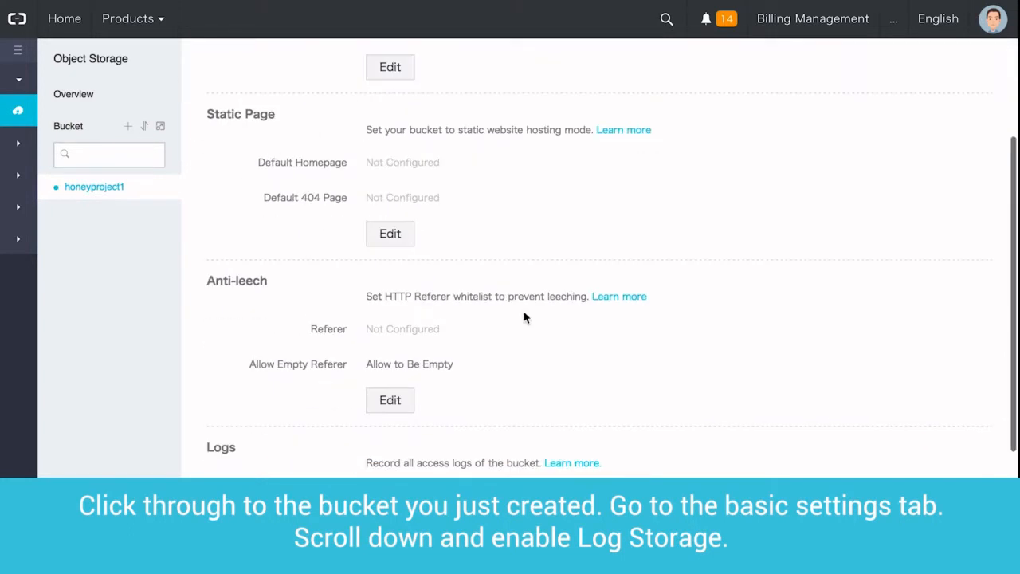
{"action": "left_click", "coordinate": [389, 442]}
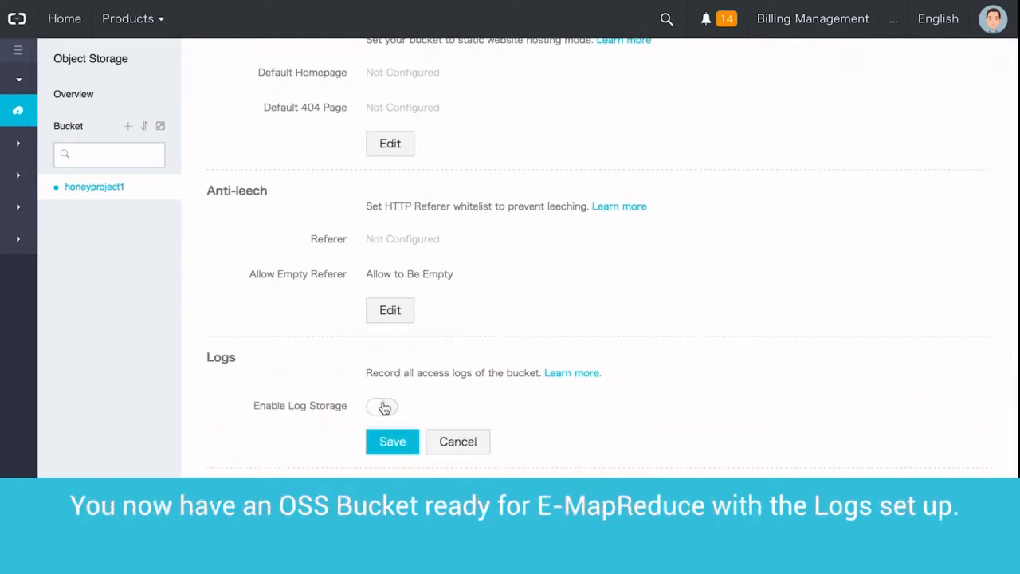
{"action": "left_click", "coordinate": [382, 407]}
{"action": "scroll", "coordinate": [509, 412], "scroll_direction": "down", "scroll_amount": 1}
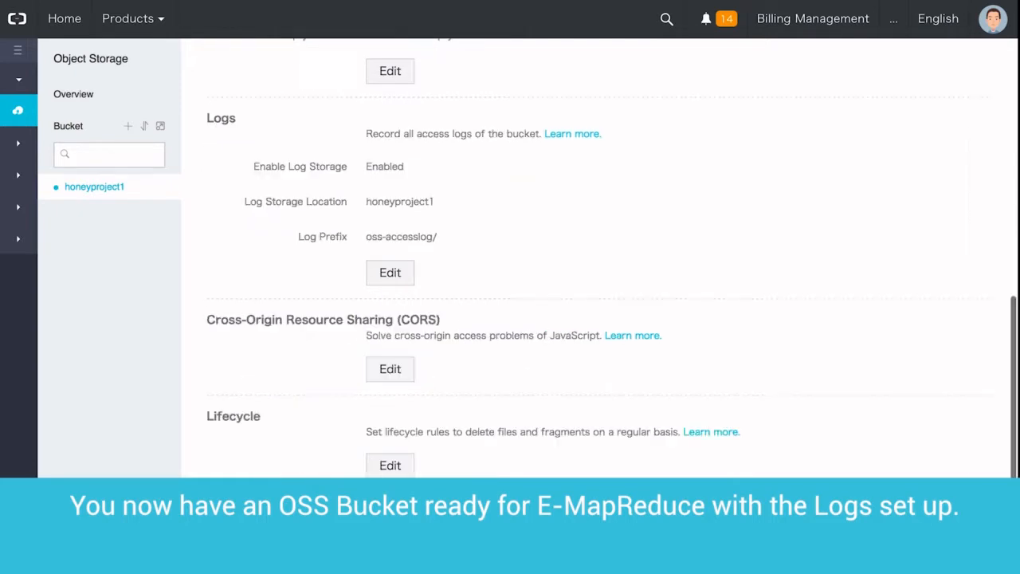
{"action": "scroll", "coordinate": [510, 279], "scroll_direction": "down", "scroll_amount": 1}
Start a new E-MapReduce cluster in Germany 1 (Frankfurt), accept the default EMR-3.7.0 Hadoop software configuration and continue to the hardware settings
{"action": "left_click", "coordinate": [129, 19]}
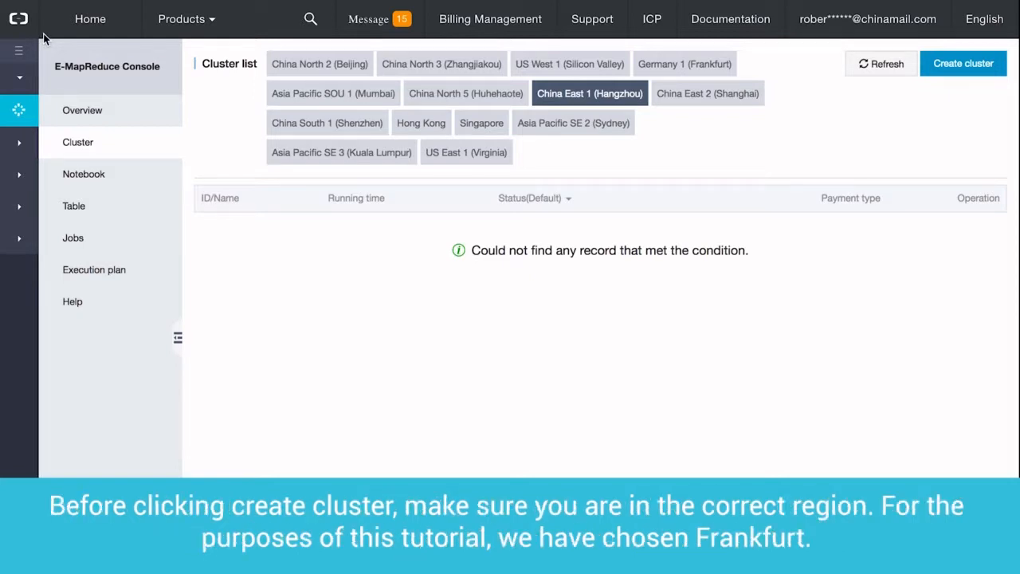
{"action": "left_click", "coordinate": [661, 65]}
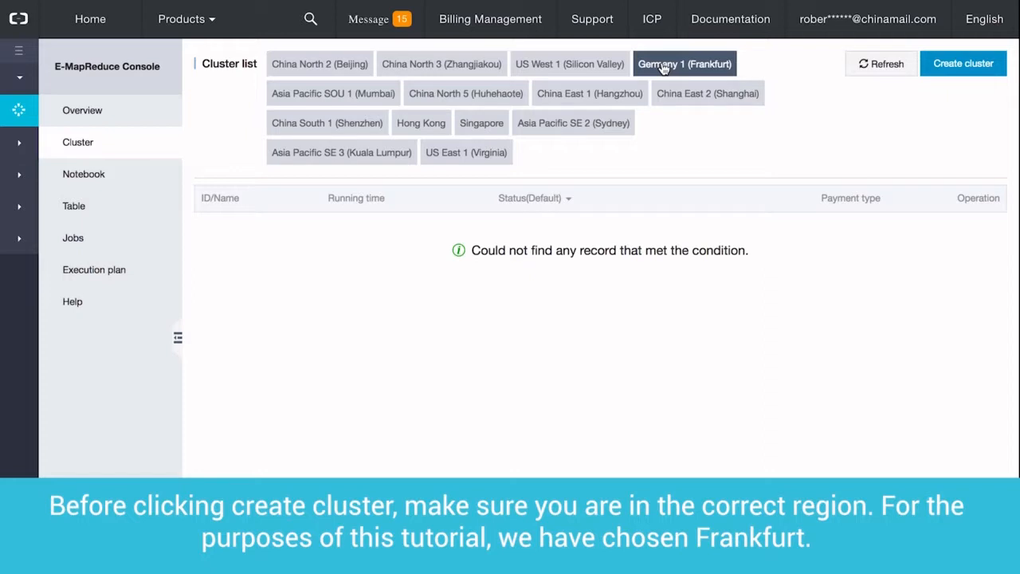
{"action": "left_click", "coordinate": [961, 69]}
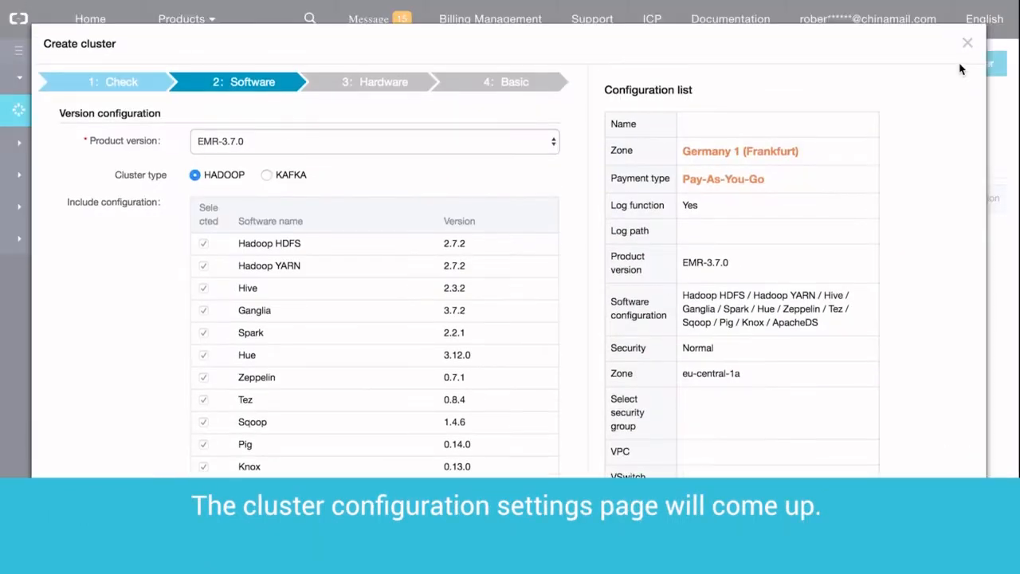
{"action": "scroll", "coordinate": [862, 263], "scroll_direction": "down", "scroll_amount": 5}
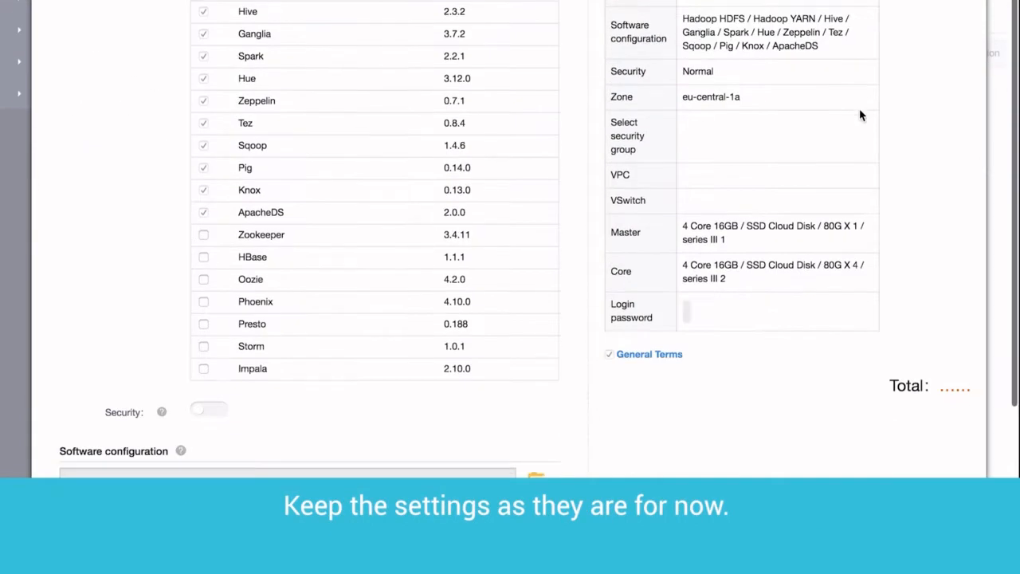
{"action": "left_click", "coordinate": [882, 439]}
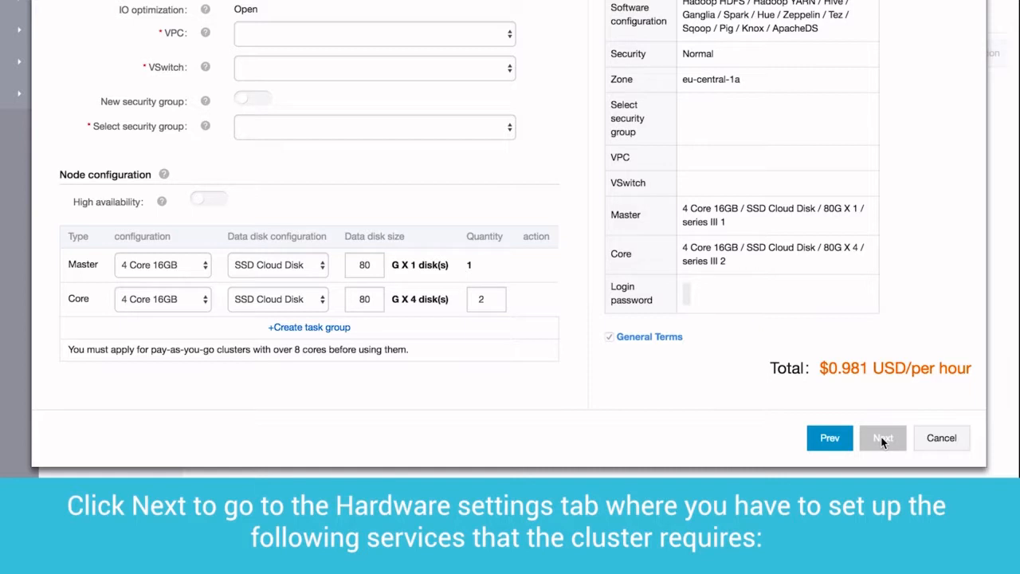
Create a VPC for the cluster in Germany 1 (Frankfurt) named honeyproject, with the description tutorial and CIDR 192.168.0.0/16
{"action": "scroll", "coordinate": [806, 207], "scroll_direction": "up", "scroll_amount": 5}
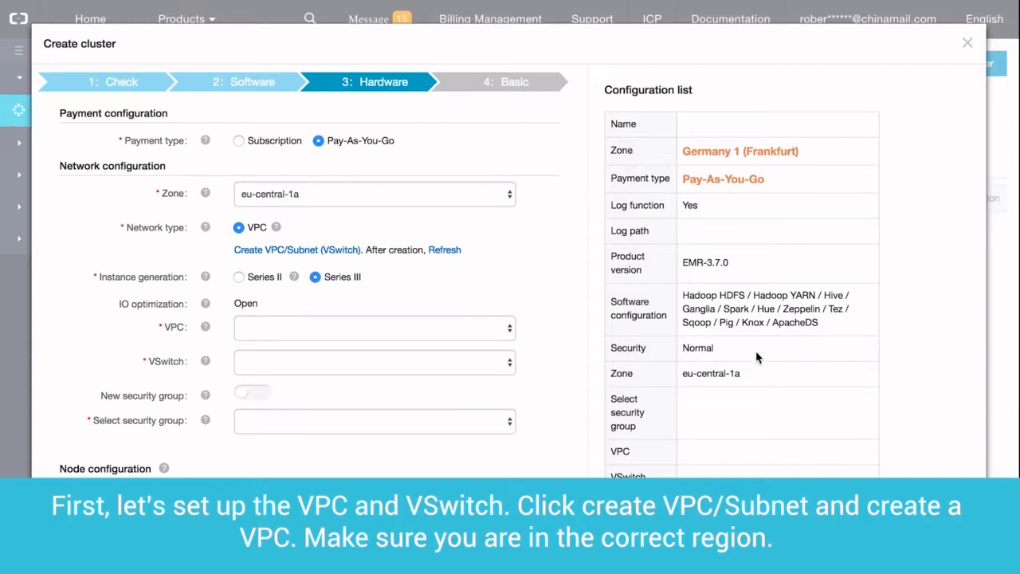
{"action": "left_click", "coordinate": [313, 251]}
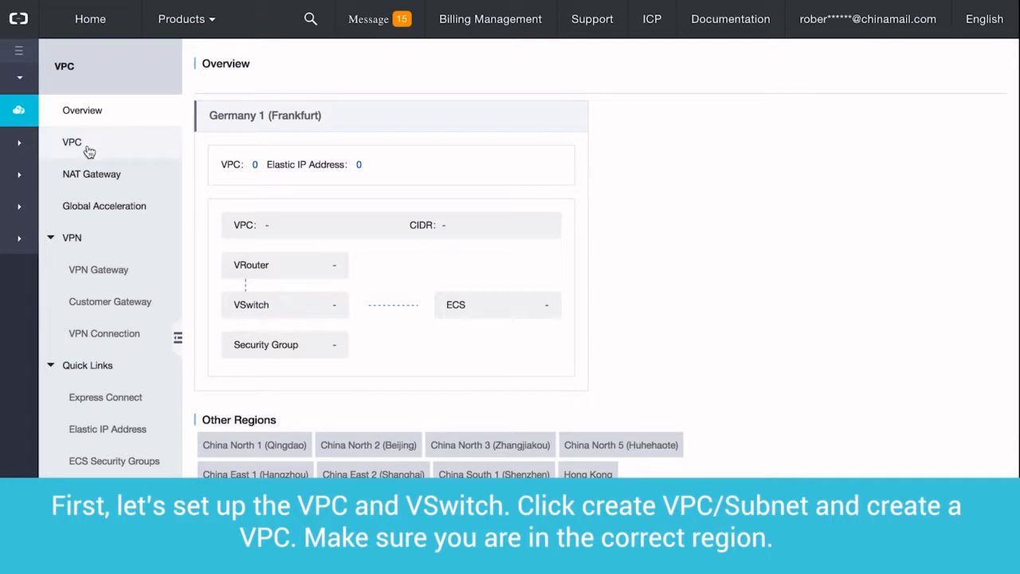
{"action": "left_click", "coordinate": [89, 152]}
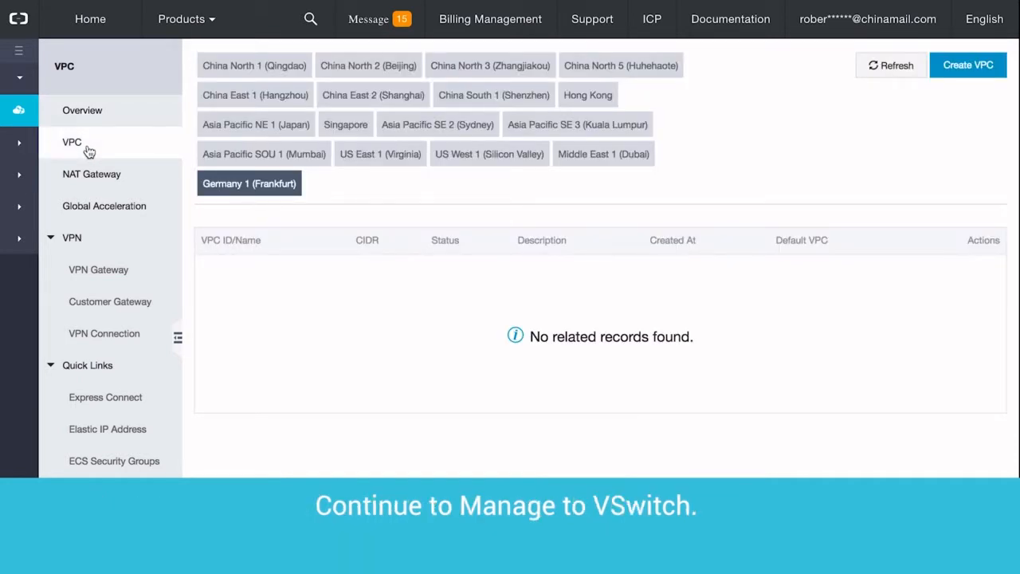
{"action": "left_click", "coordinate": [971, 67]}
{"action": "type", "text": "honeyproject"}
{"action": "left_click", "coordinate": [523, 191]}
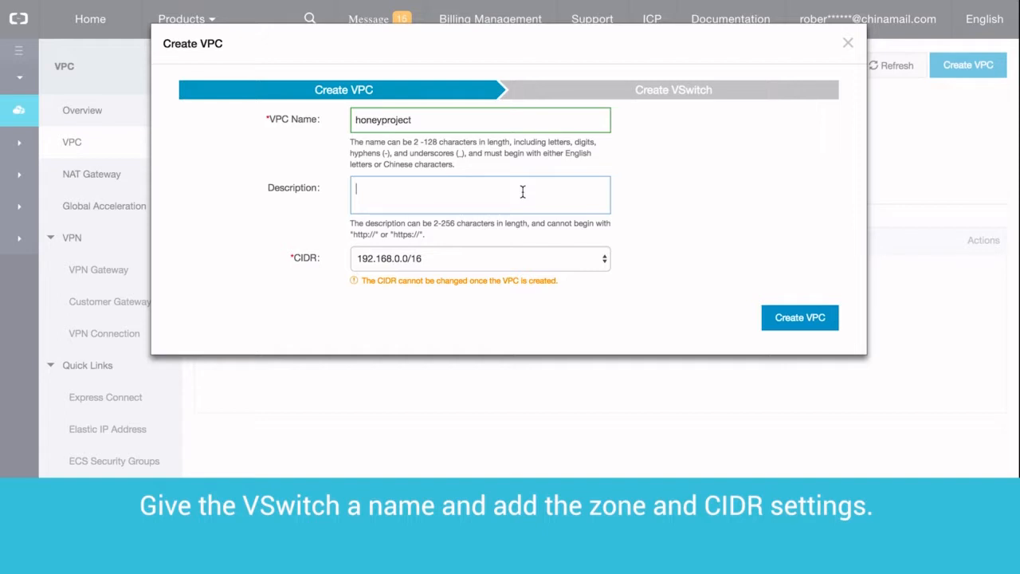
{"action": "type", "text": "tutorial"}
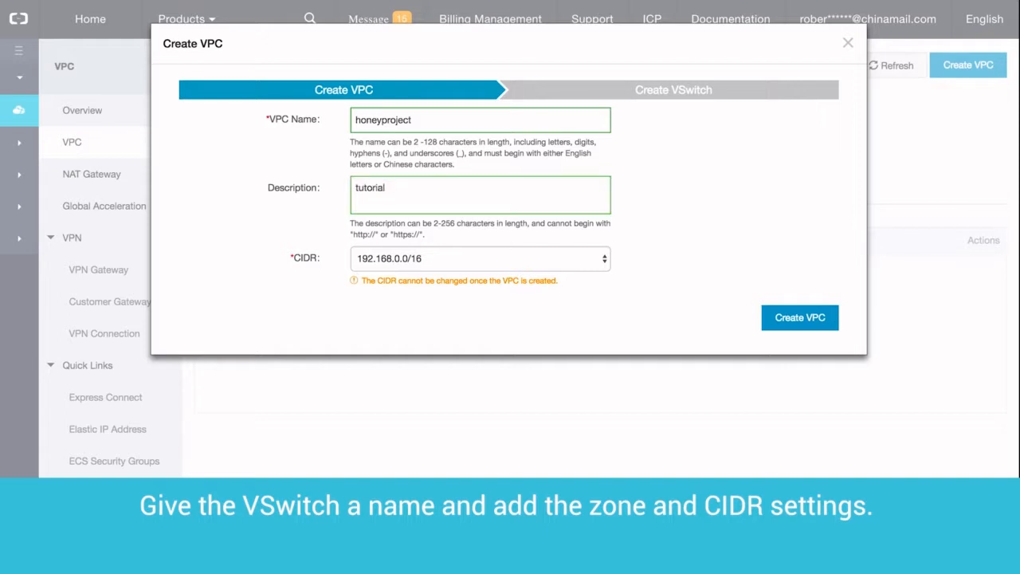
{"action": "left_click", "coordinate": [802, 325]}
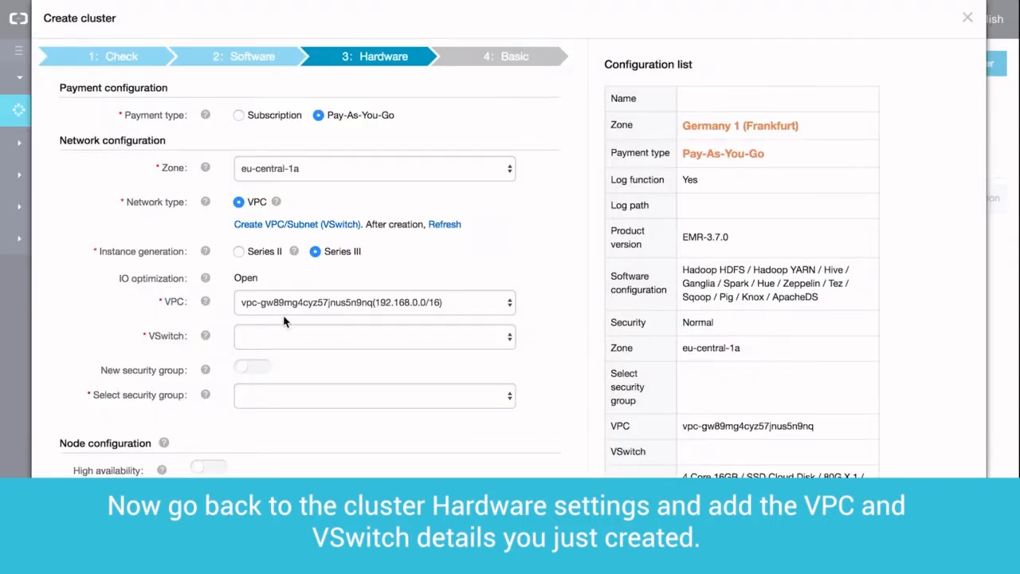
Assign the 192.168.0.0/16 VSwitch to the cluster and turn on the new security group option
{"action": "left_click", "coordinate": [315, 341]}
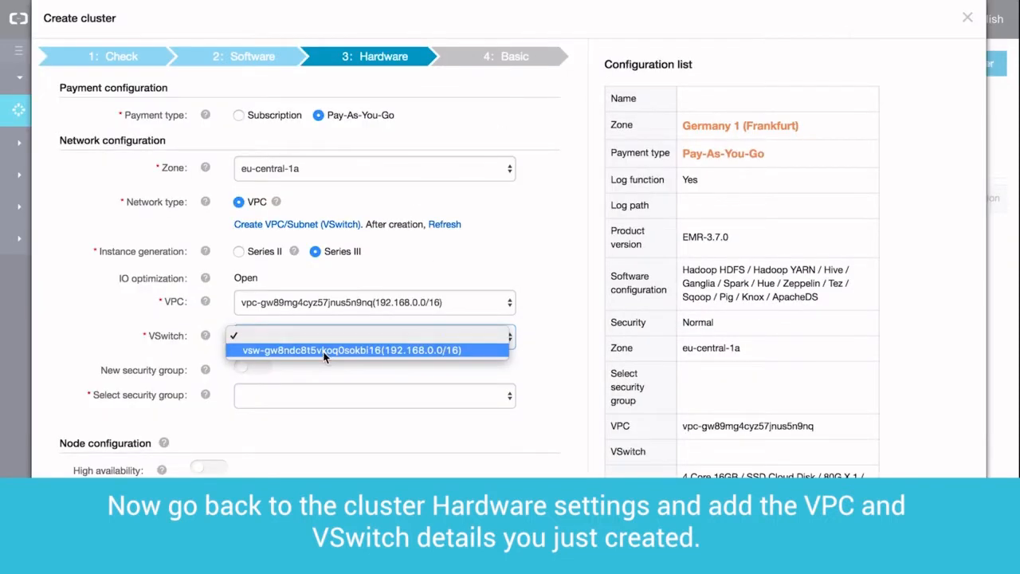
{"action": "left_click", "coordinate": [324, 351]}
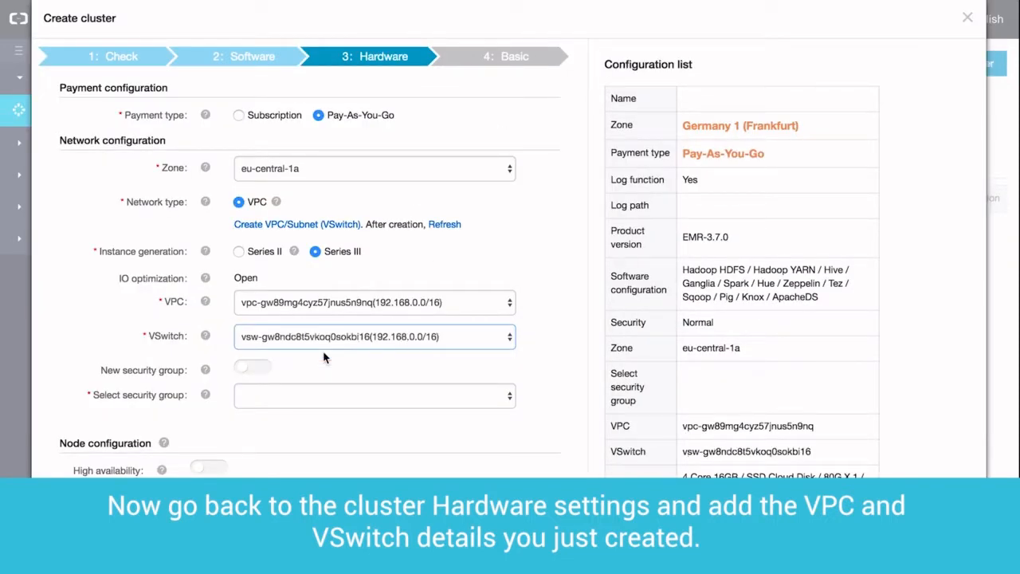
{"action": "left_click_drag", "start_coordinate": [246, 369], "coordinate": [264, 373]}
{"action": "left_click", "coordinate": [264, 371]}
{"action": "left_click", "coordinate": [264, 371]}
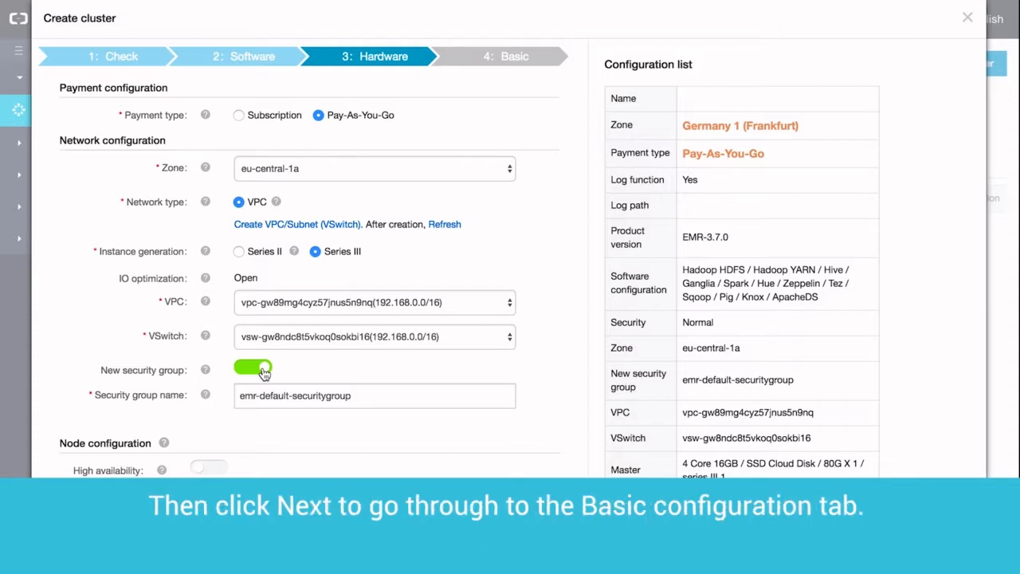
Keep the default node configuration, continue to the basic settings and name the cluster honeycluster
{"action": "scroll", "coordinate": [558, 359], "scroll_direction": "down", "scroll_amount": 5}
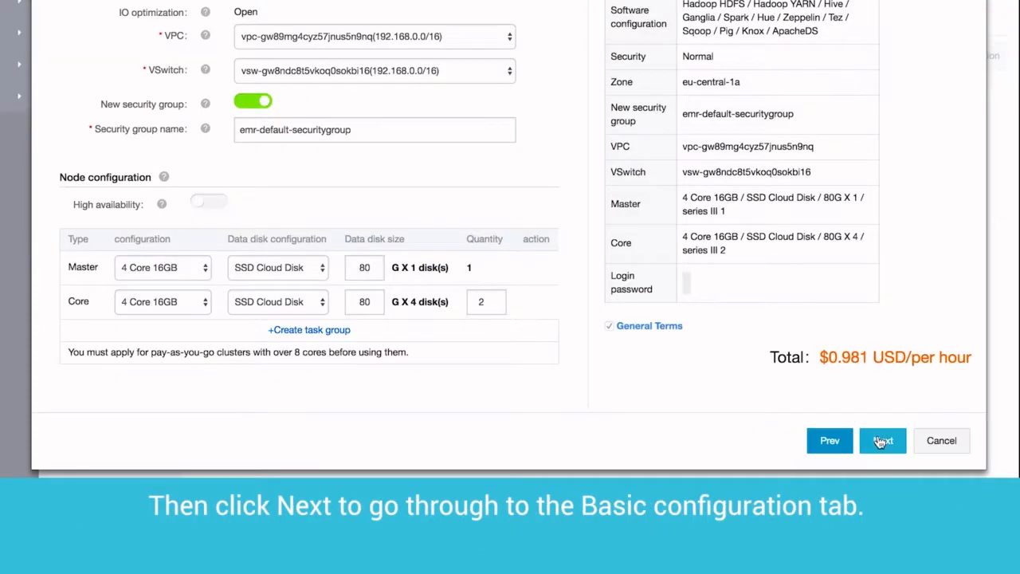
{"action": "left_click", "coordinate": [880, 438]}
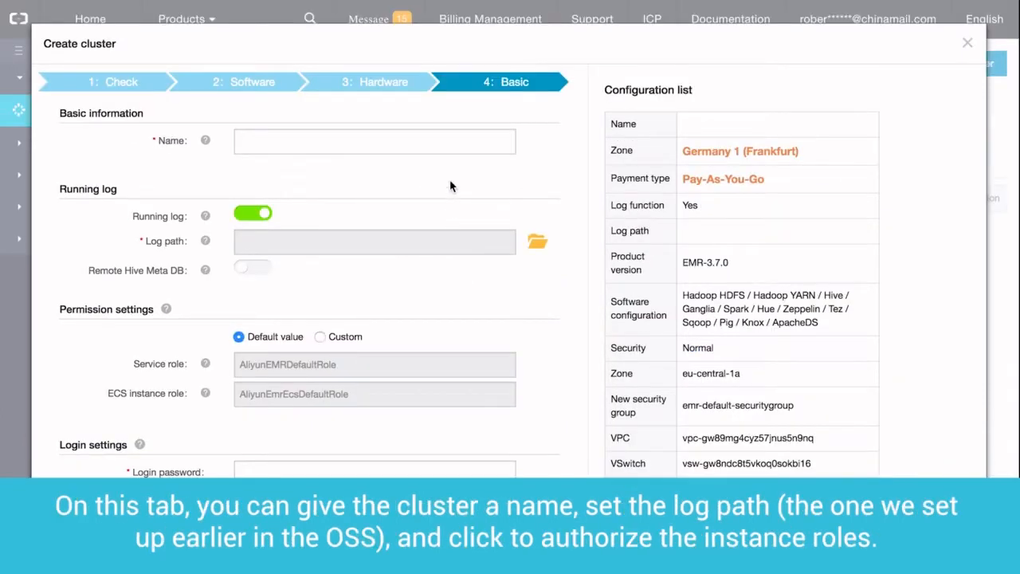
{"action": "left_click", "coordinate": [442, 141]}
{"action": "type", "text": "honeycluster"}
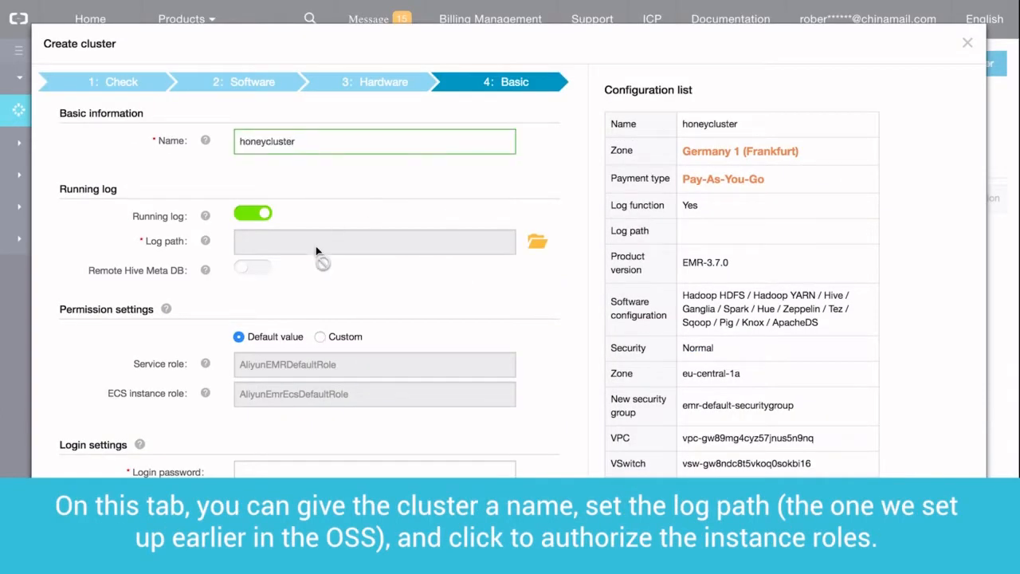
Set the cluster's running log path to the OSS directory oss://honeyproject
{"action": "left_click", "coordinate": [537, 242]}
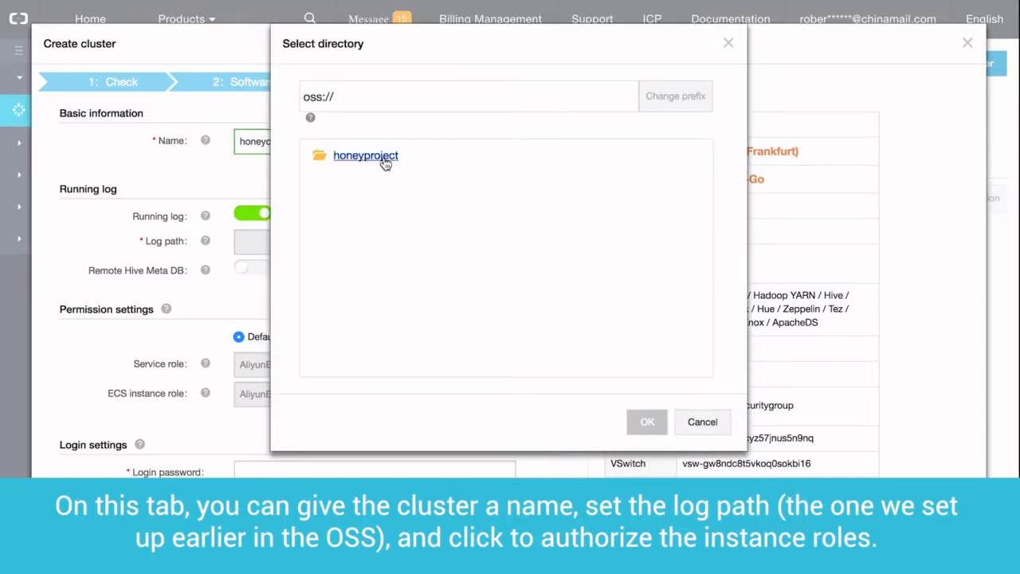
{"action": "left_click", "coordinate": [386, 164]}
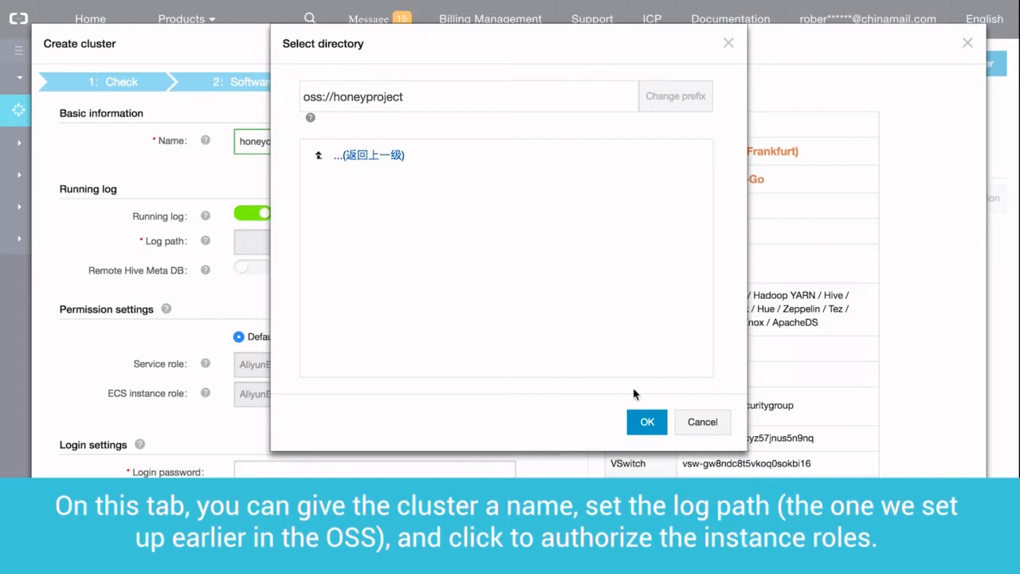
{"action": "left_click", "coordinate": [647, 421]}
Fill in the cluster's login password and create the cluster
{"action": "left_click", "coordinate": [270, 441]}
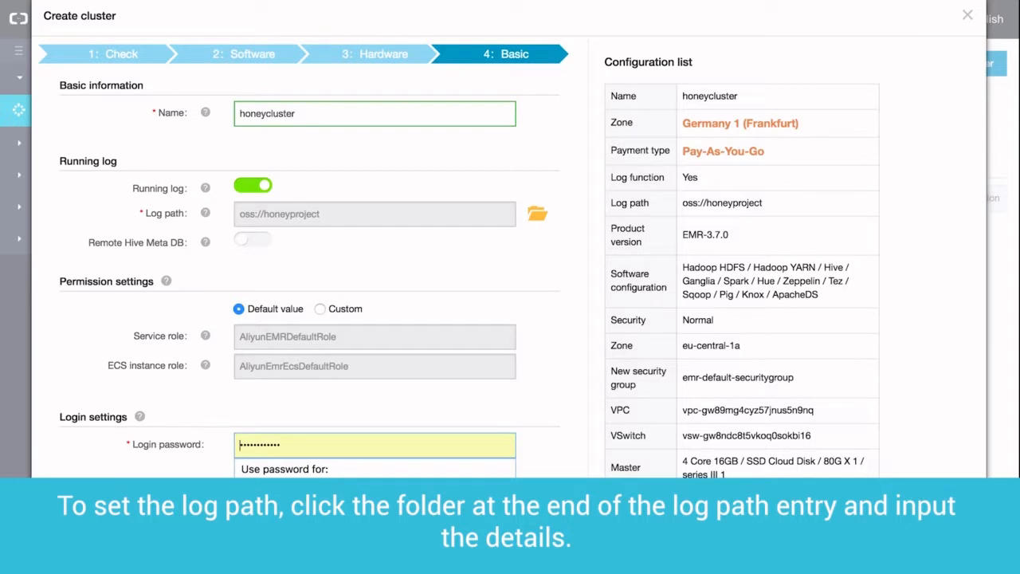
{"action": "left_click", "coordinate": [302, 490]}
{"action": "scroll", "coordinate": [443, 371], "scroll_direction": "down", "scroll_amount": 4}
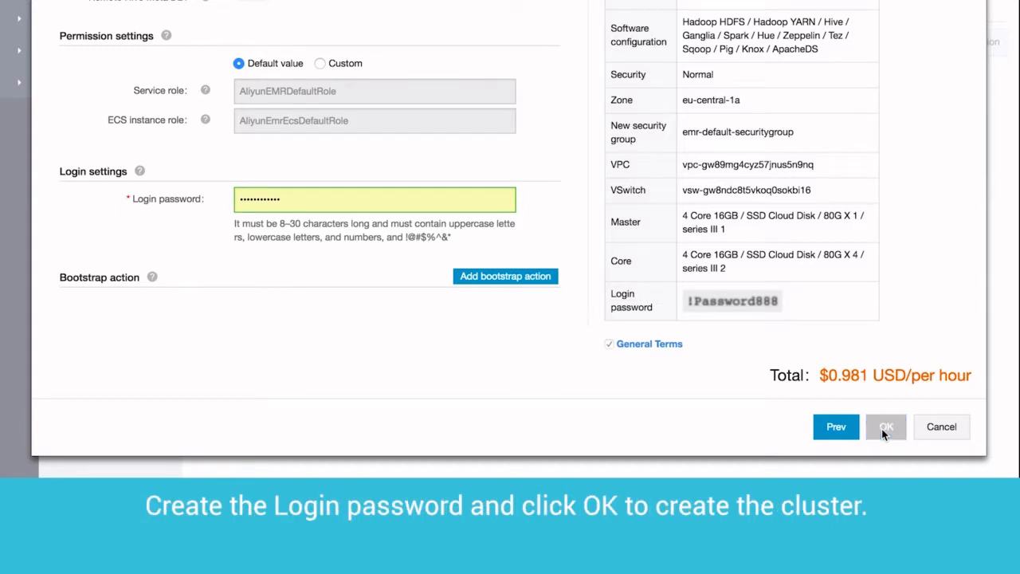
{"action": "left_click", "coordinate": [883, 427]}
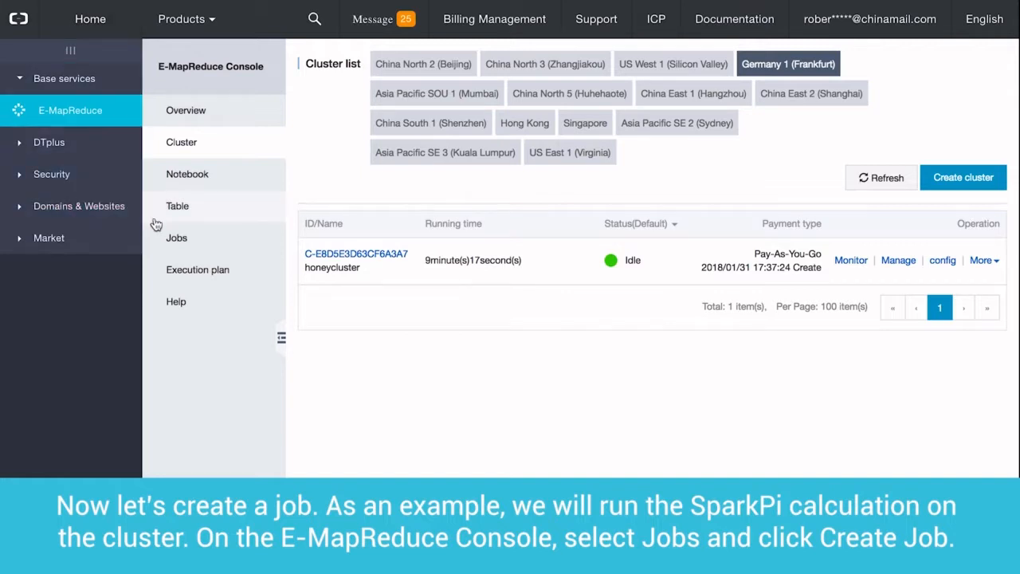
Create a Spark job named sparkpi with parameters --class org.apache.spark.examples.SparkPi --master yarn-client --driver-memory 512m --num-executors 1 --executor-memory 1g --executor-cores 2 /usr/lib/spark-current/examples/jars/spark-examples*.jar 10
{"action": "left_click", "coordinate": [177, 239]}
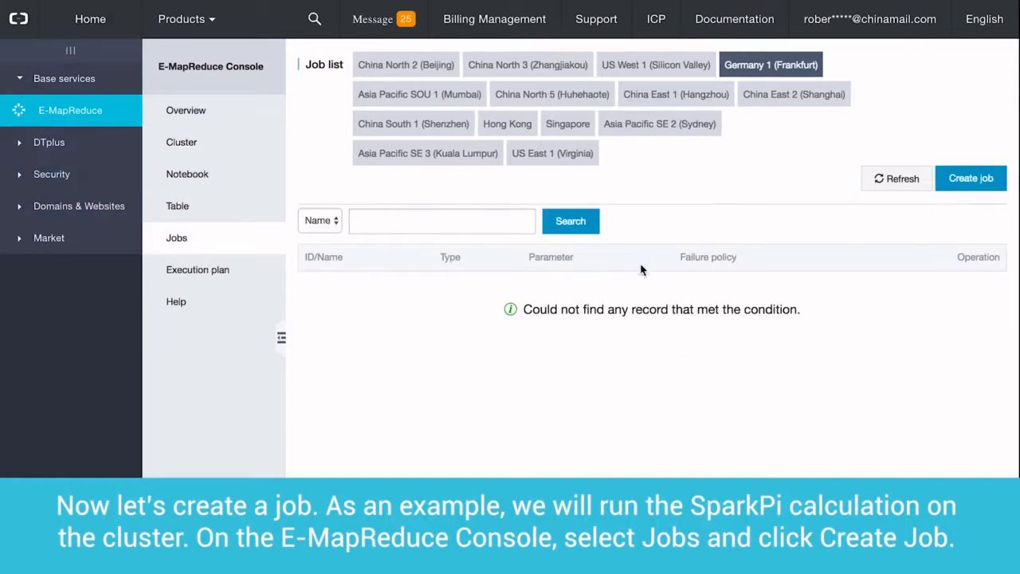
{"action": "left_click", "coordinate": [964, 180]}
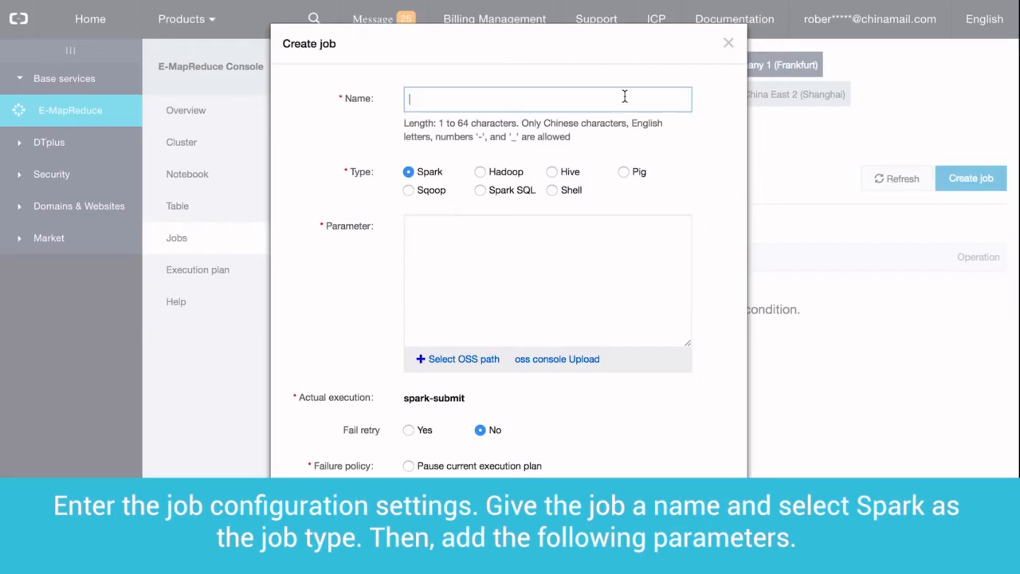
{"action": "type", "text": "sparkpi"}
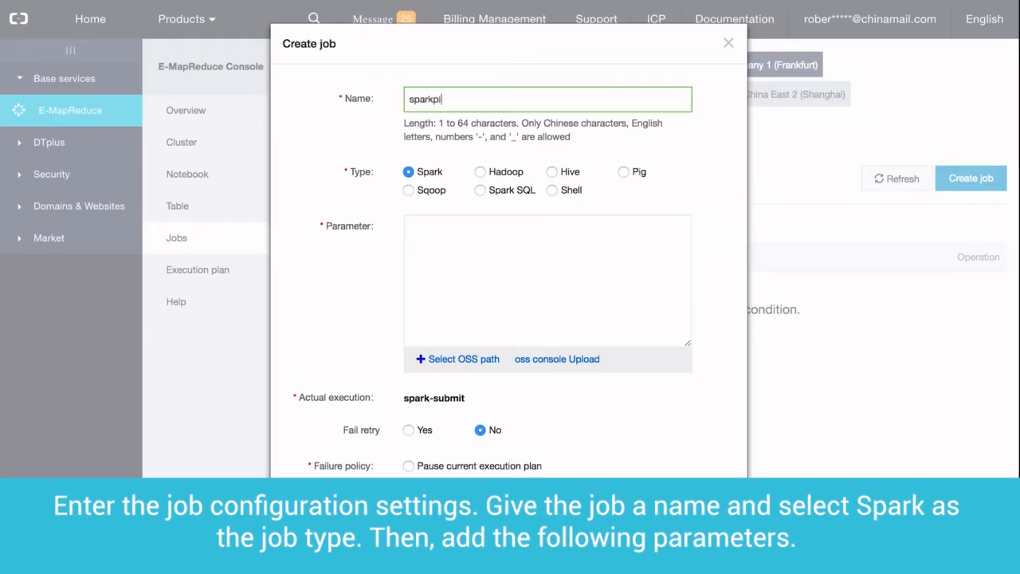
{"action": "left_click", "coordinate": [603, 255]}
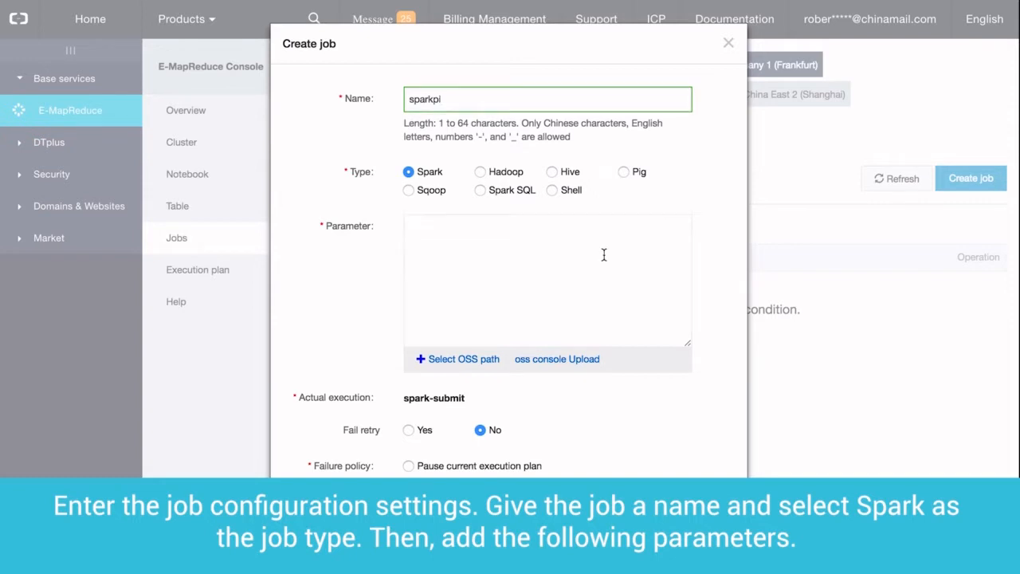
{"action": "type", "text": "--class org.apache.spark.examples.SparkPi --master yarn-client --driver-memory 512m --num-executors 1 --executor-memory 1g --executor-cores 2 /usr/lib/spark-current/examples/jars/spark-examples*.jar 10"}
{"action": "scroll", "coordinate": [630, 342], "scroll_direction": "down", "scroll_amount": 3}
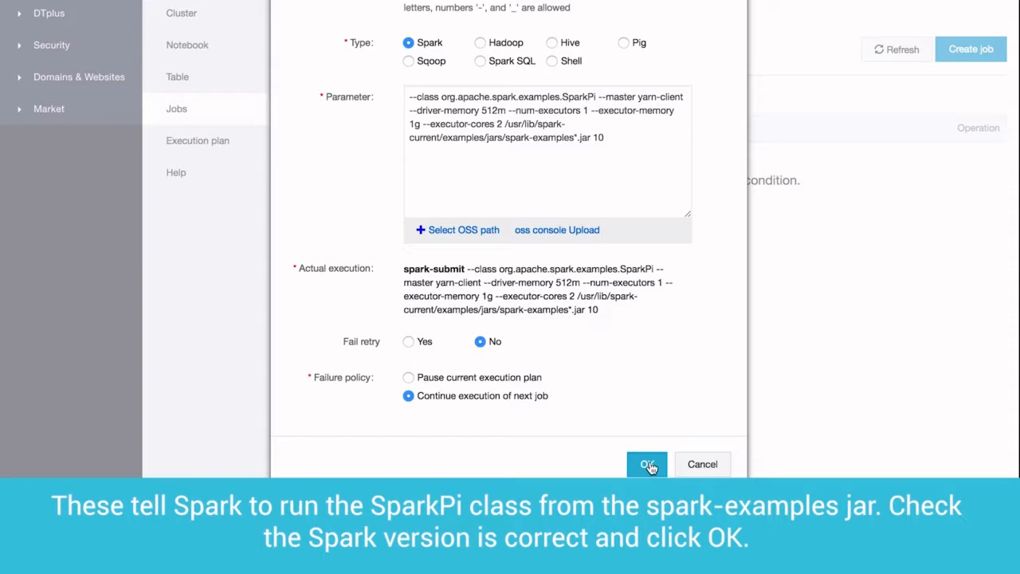
{"action": "left_click", "coordinate": [647, 465]}
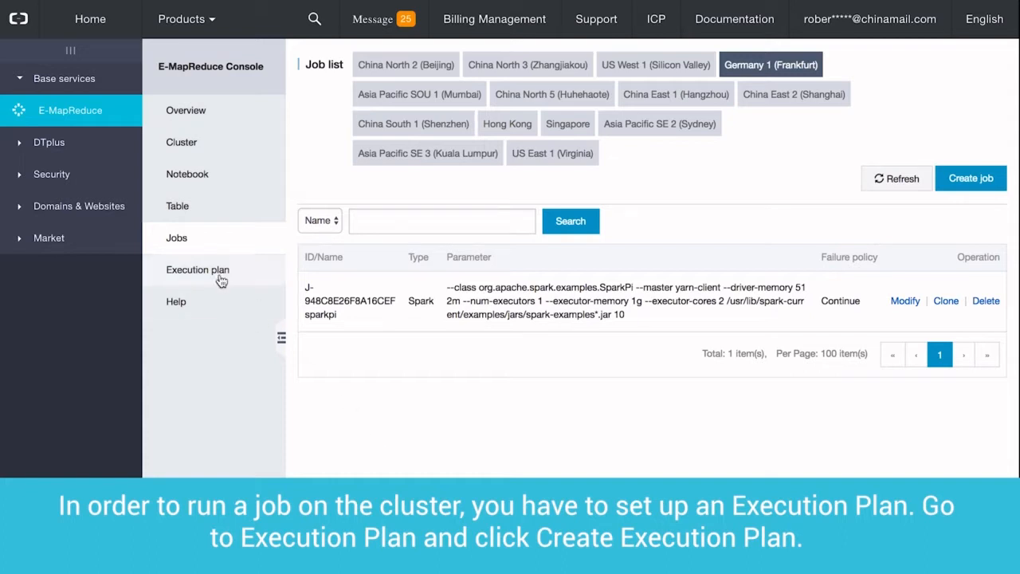
Start a new execution plan on the existing cluster honeycluster and add the sparkpi job to its configured jobs
{"action": "left_click", "coordinate": [220, 278]}
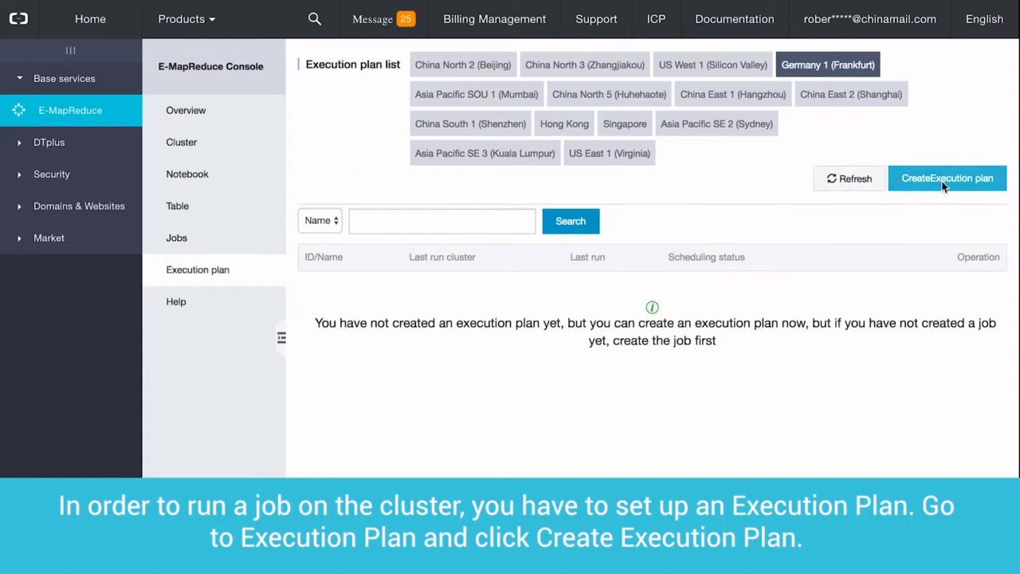
{"action": "left_click", "coordinate": [943, 181]}
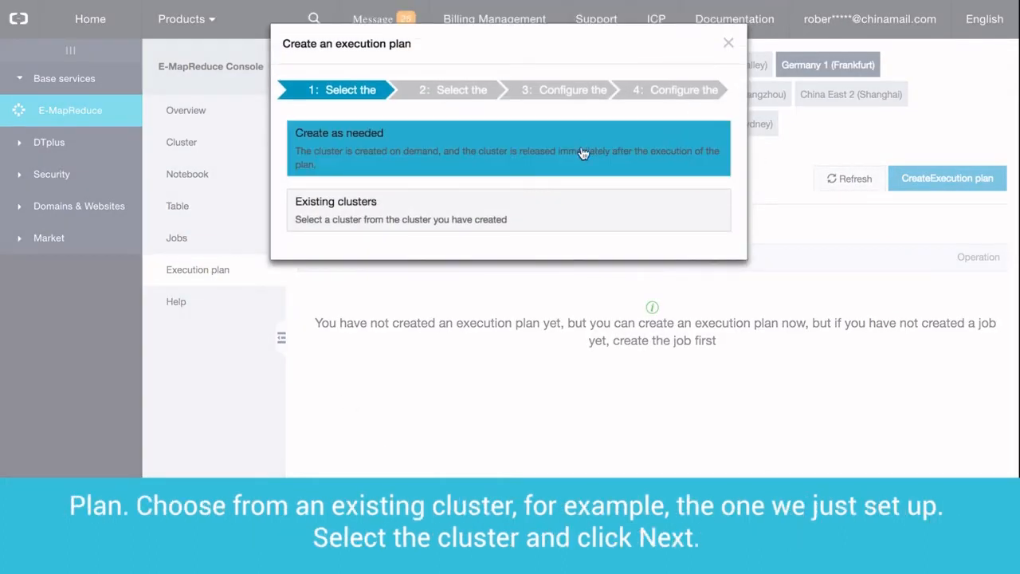
{"action": "left_click", "coordinate": [562, 214]}
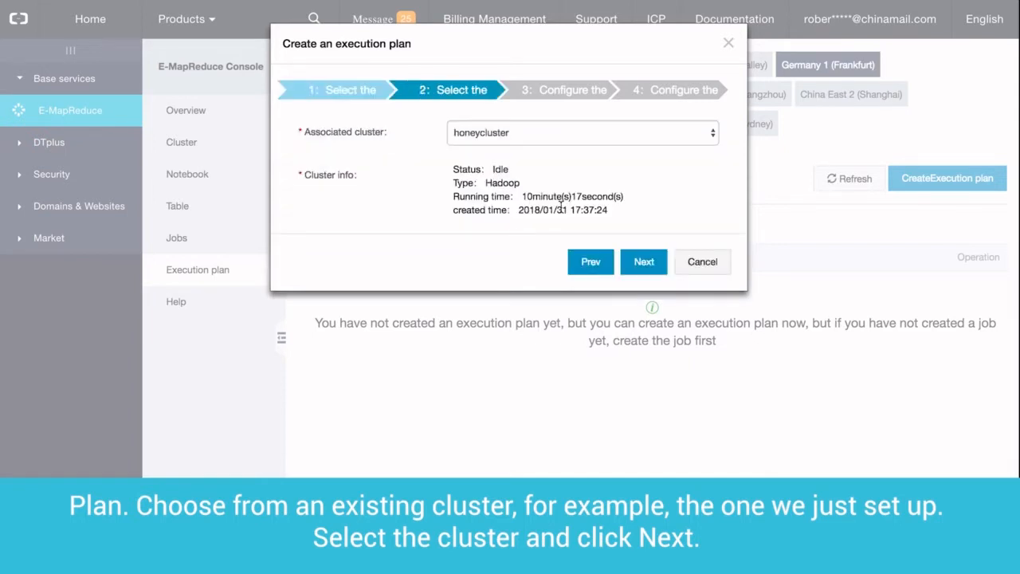
{"action": "left_click", "coordinate": [644, 261]}
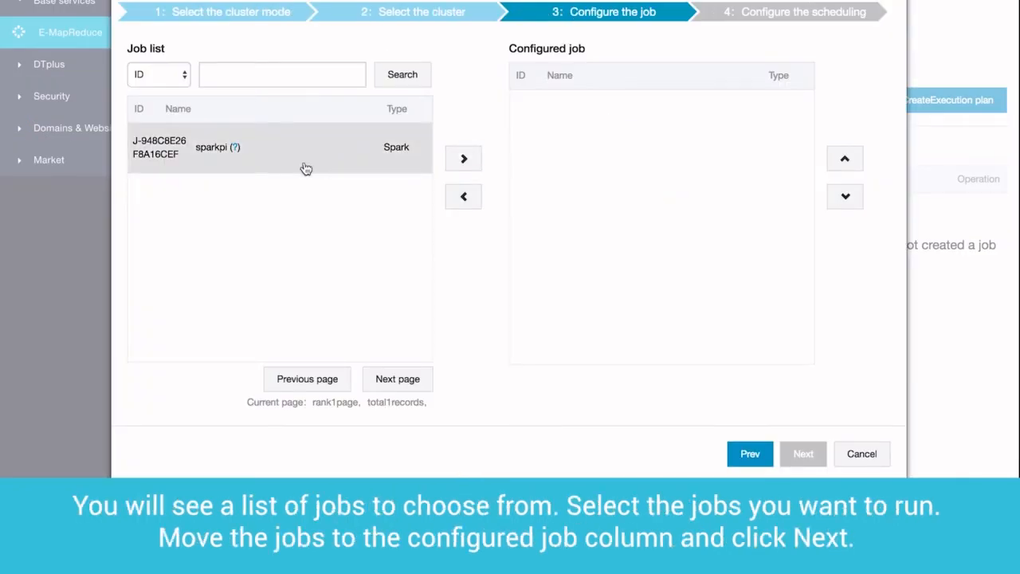
{"action": "left_click", "coordinate": [466, 164]}
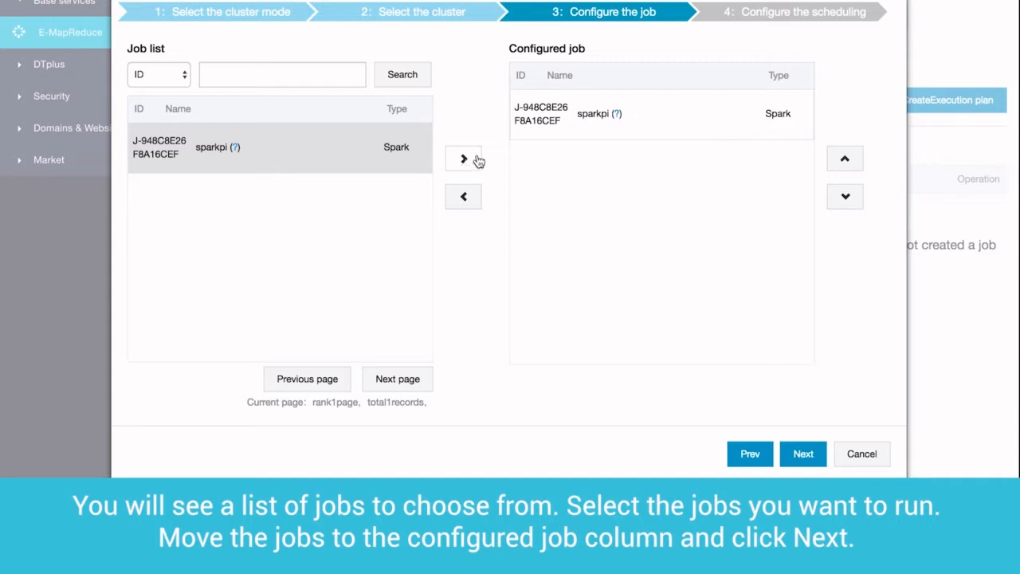
{"action": "left_click", "coordinate": [802, 453]}
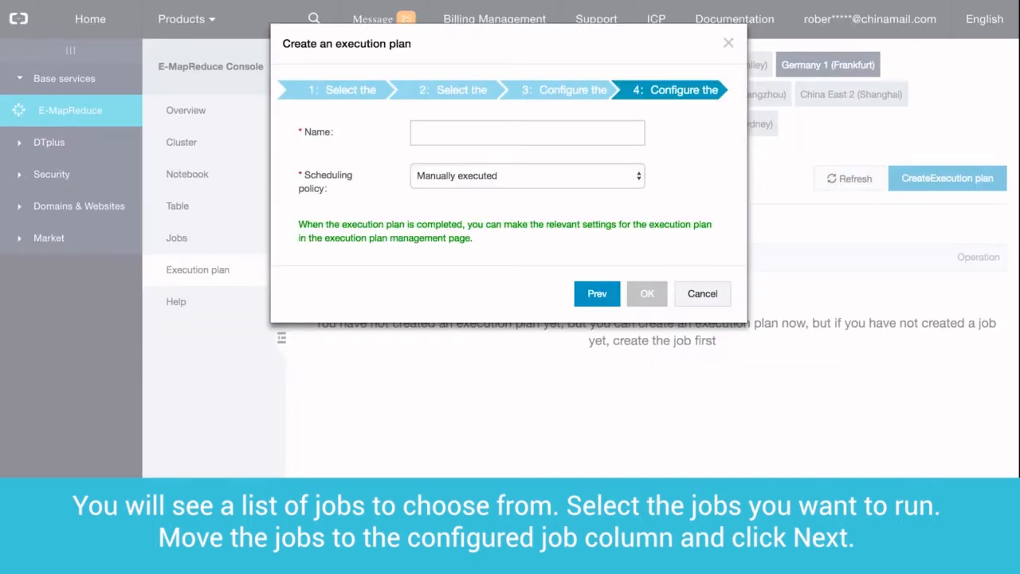
Name the manually executed plan executionplantest, create it and run it immediately
{"action": "left_click", "coordinate": [546, 126]}
{"action": "type", "text": "executionplan1"}
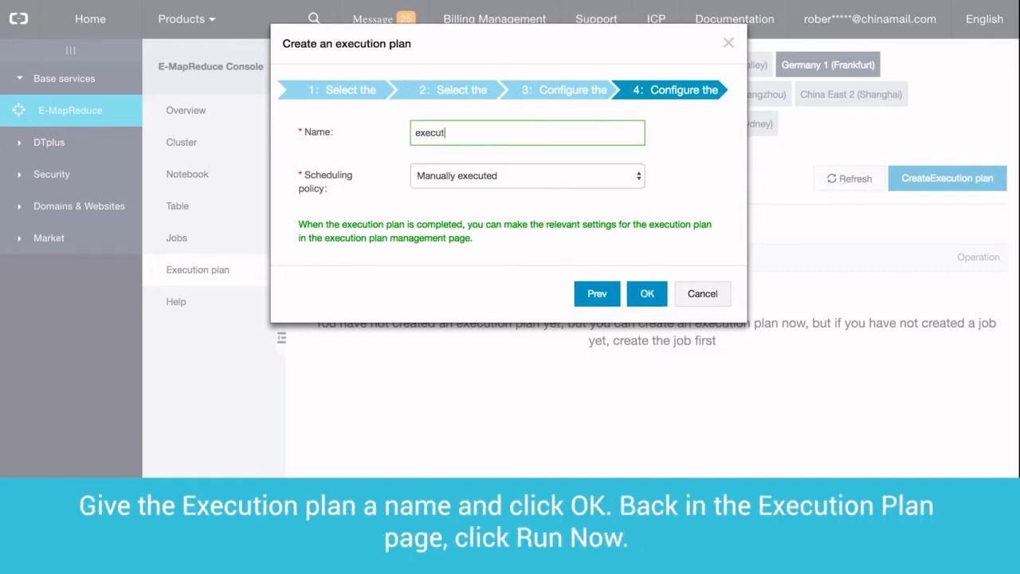
{"action": "type", "text": "est"}
{"action": "left_click", "coordinate": [650, 293]}
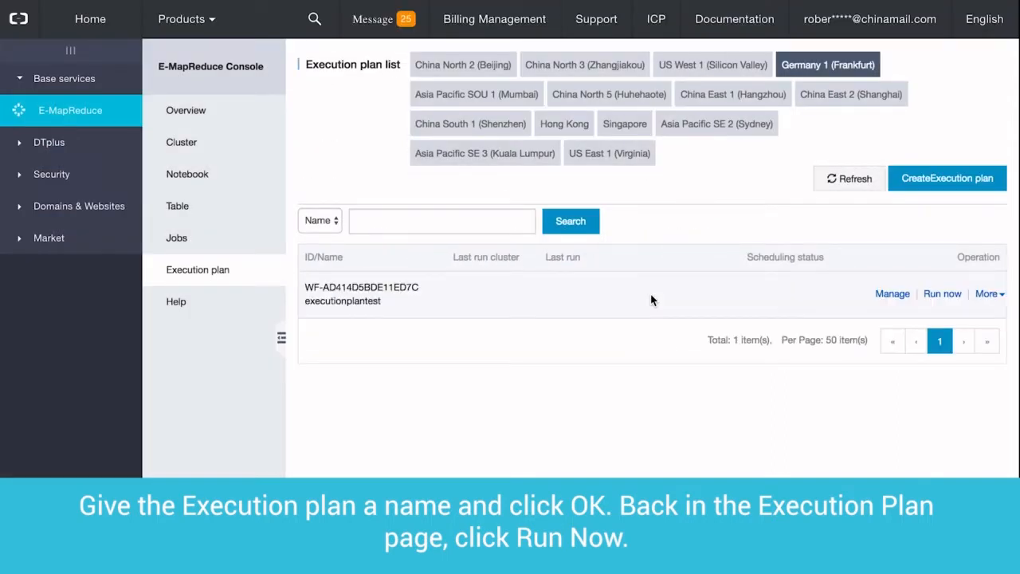
{"action": "left_click", "coordinate": [942, 294]}
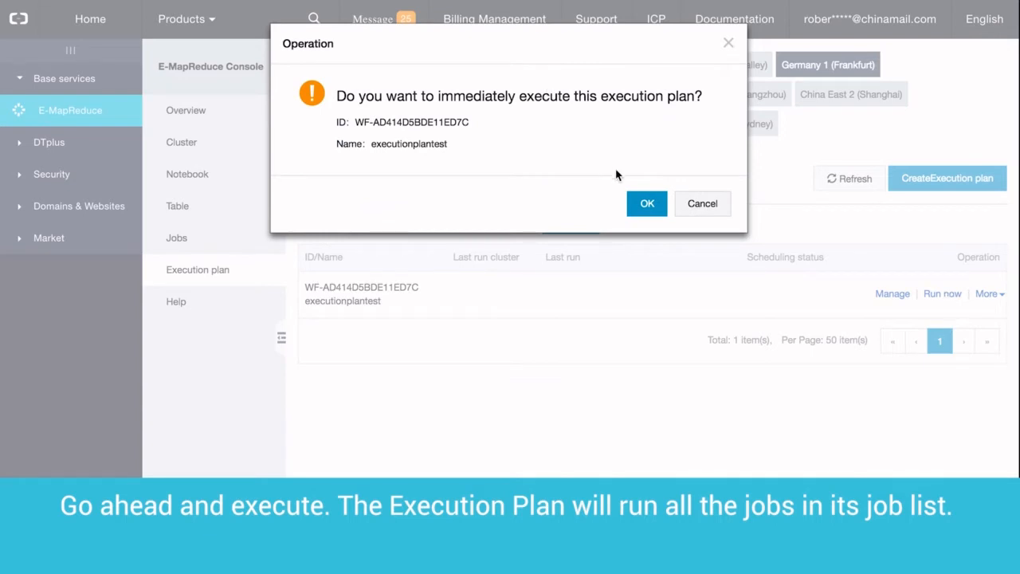
{"action": "left_click", "coordinate": [645, 204]}
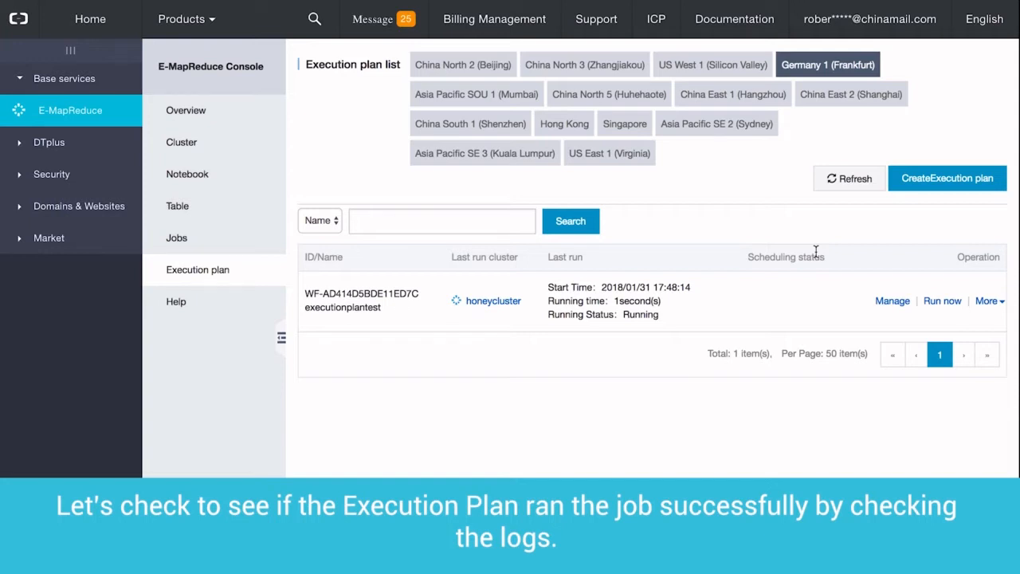
View the job list in the running log of executionplantest and refresh the sparkpi job's status
{"action": "left_click", "coordinate": [990, 301]}
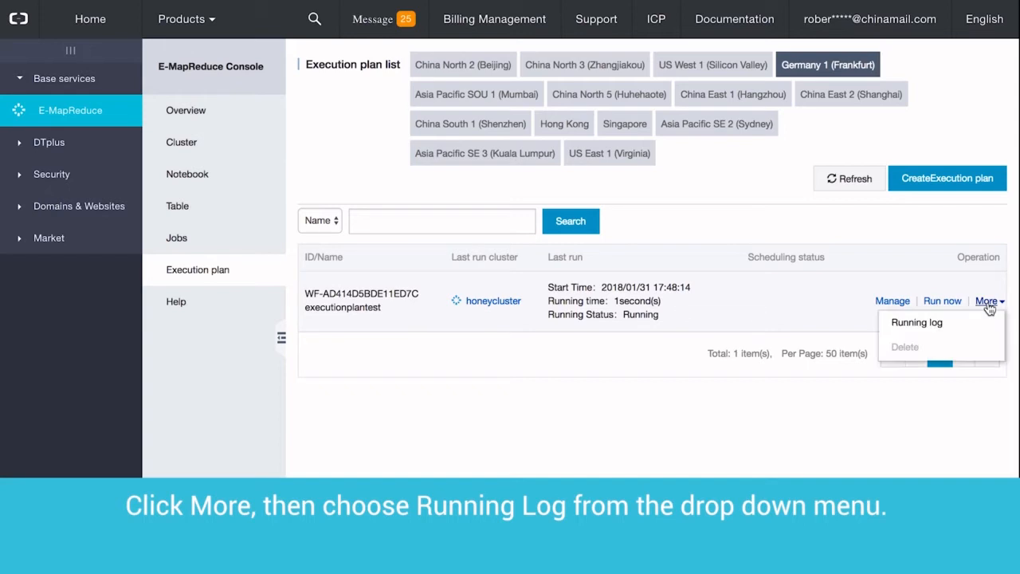
{"action": "left_click", "coordinate": [916, 323]}
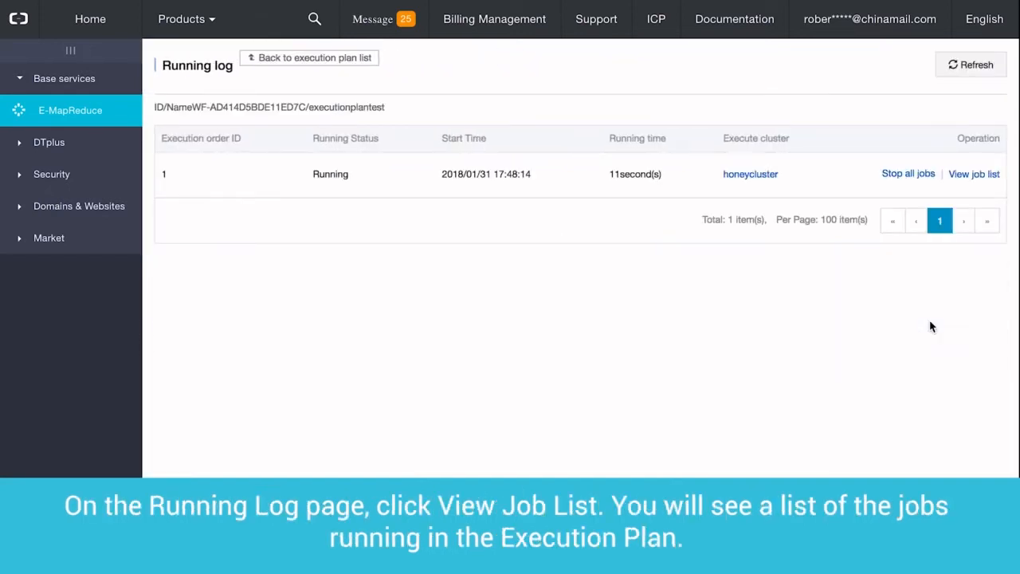
{"action": "left_click", "coordinate": [964, 175]}
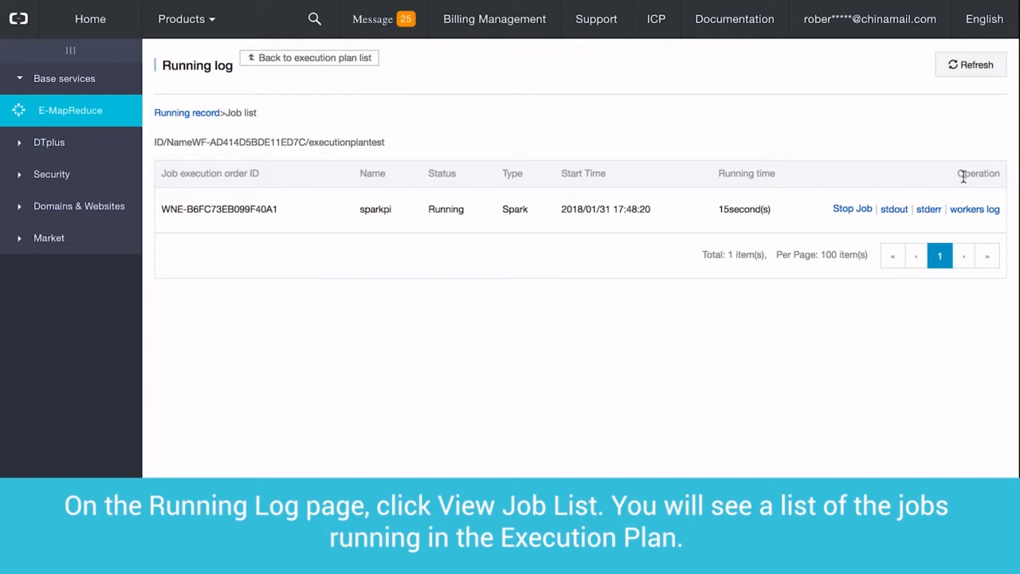
{"action": "left_click", "coordinate": [982, 77]}
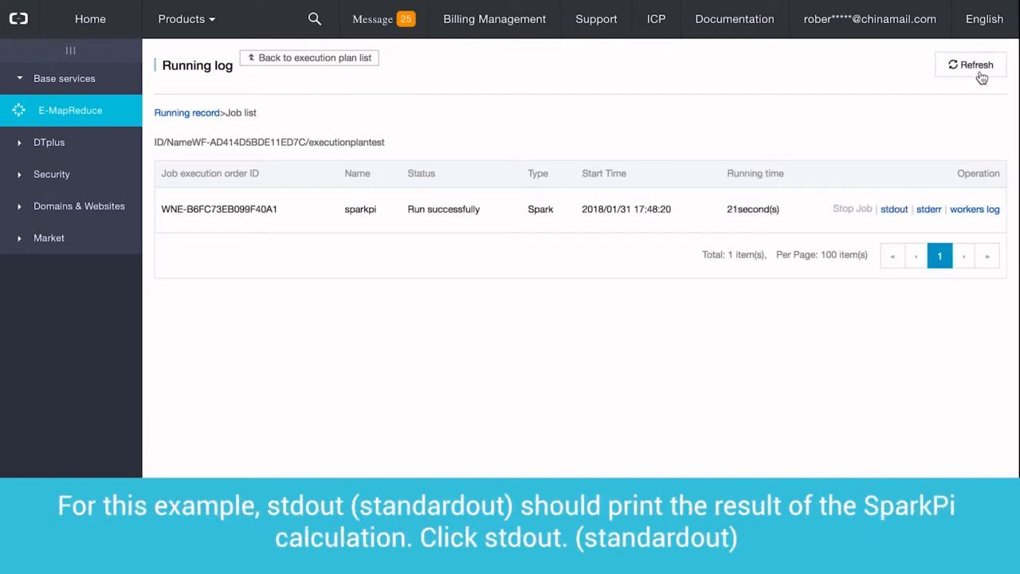